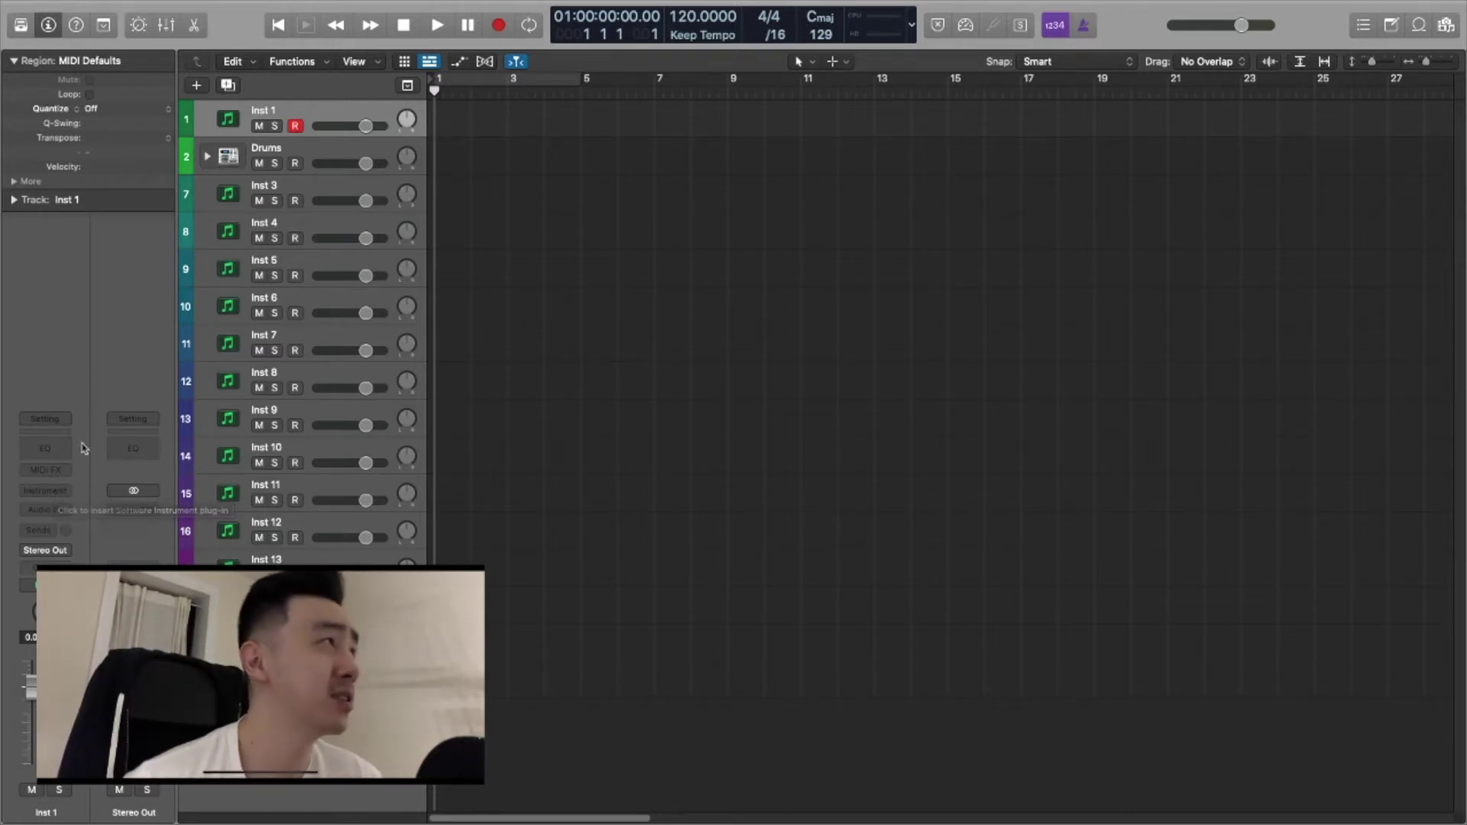
Step: Record a four-bar part on the Inst 1 track, play it back and slightly trim the end of bar 2's A1 note
key(r)
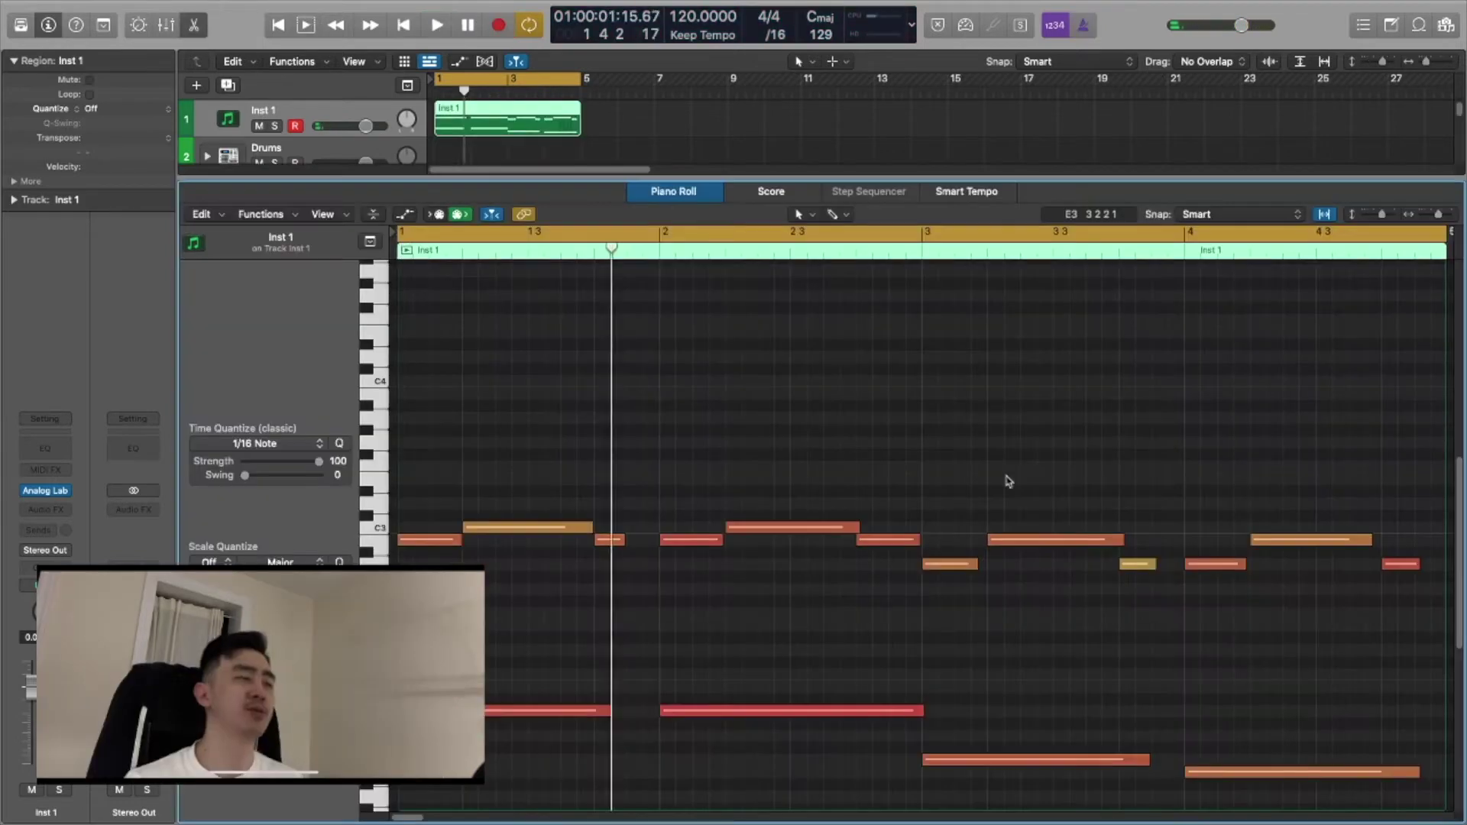
key(space)
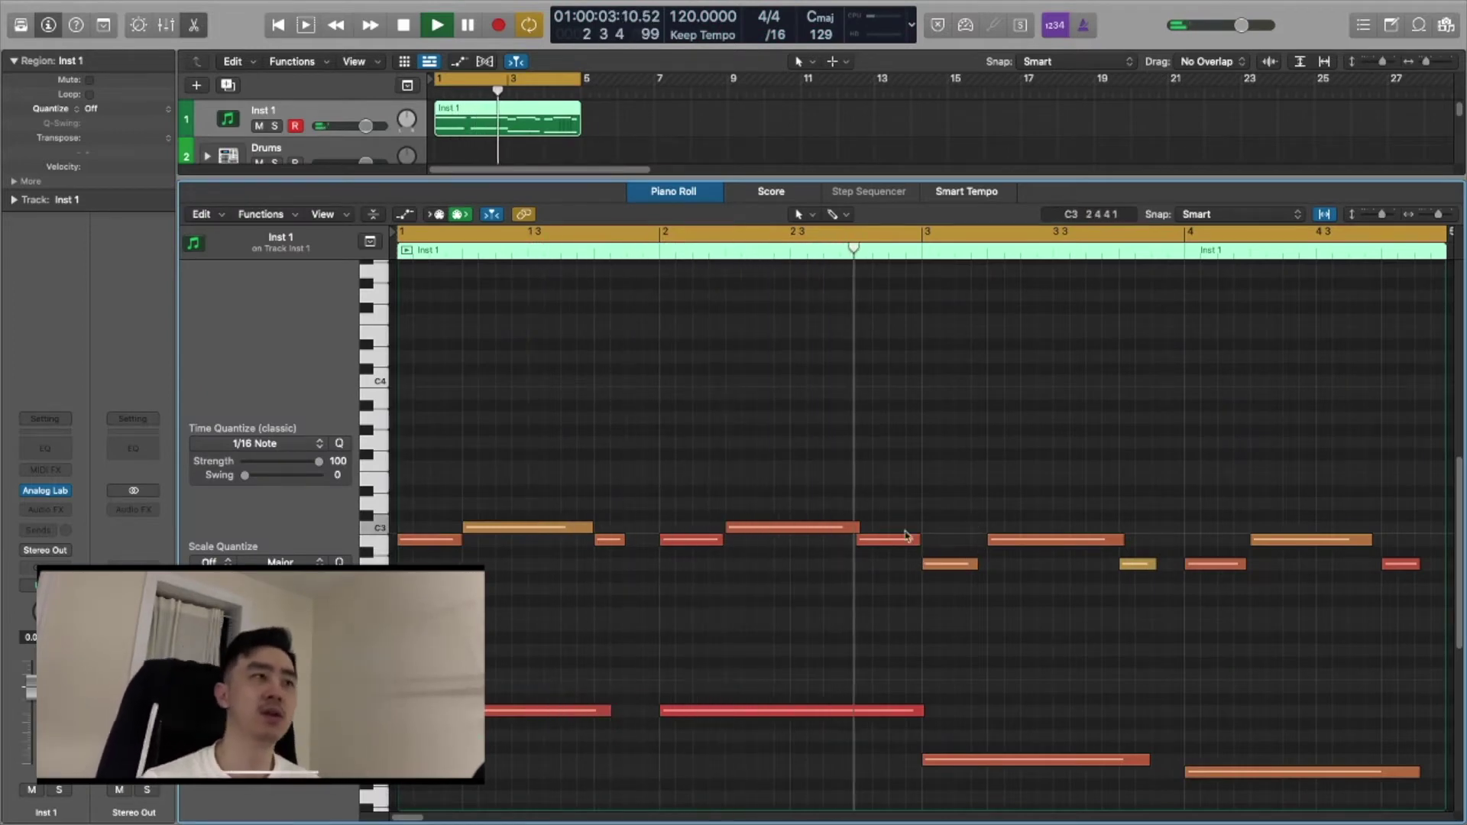
scroll(845, 447, down, 5)
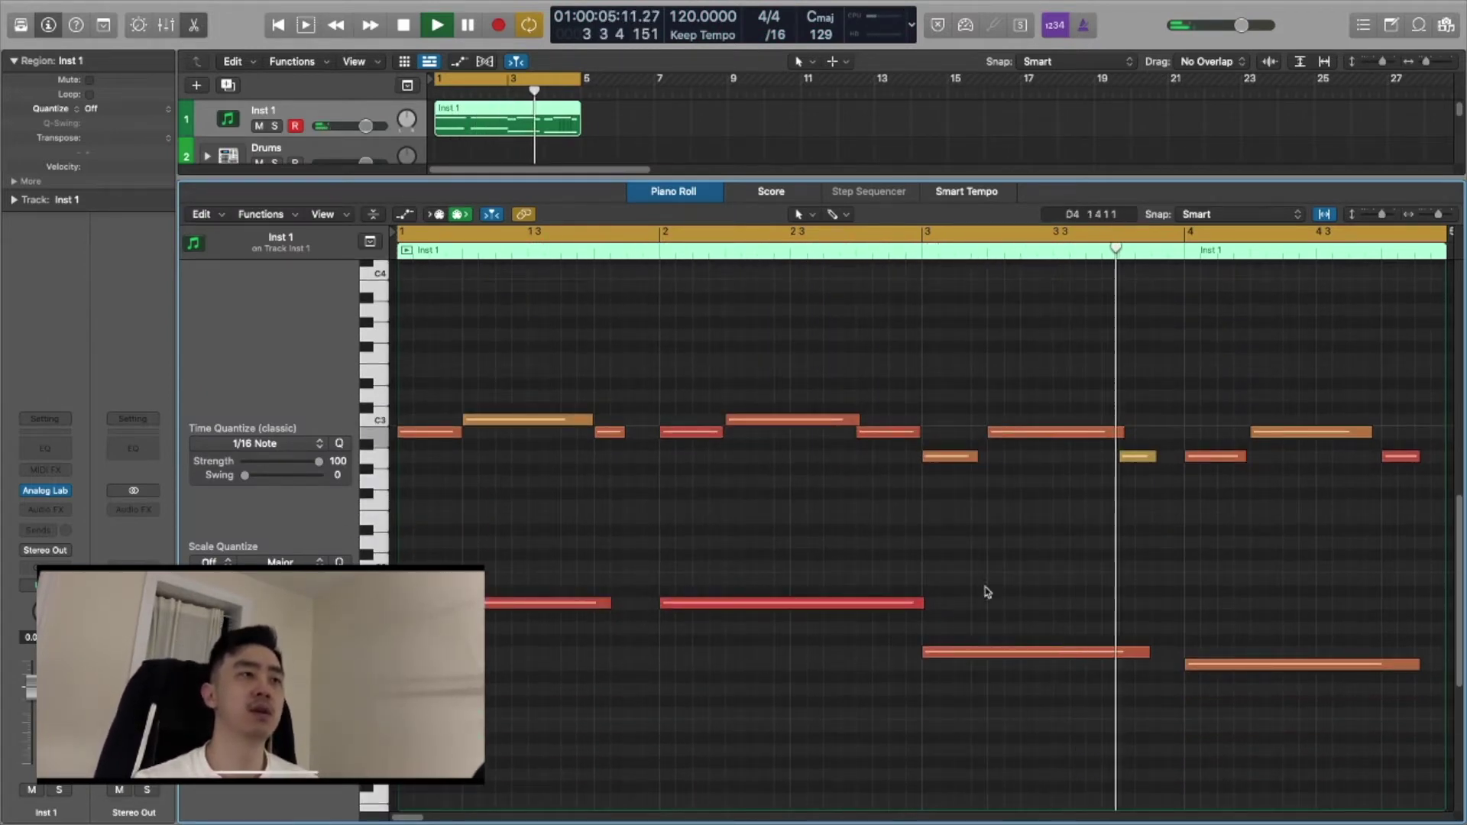
drag(923, 603, 919, 602)
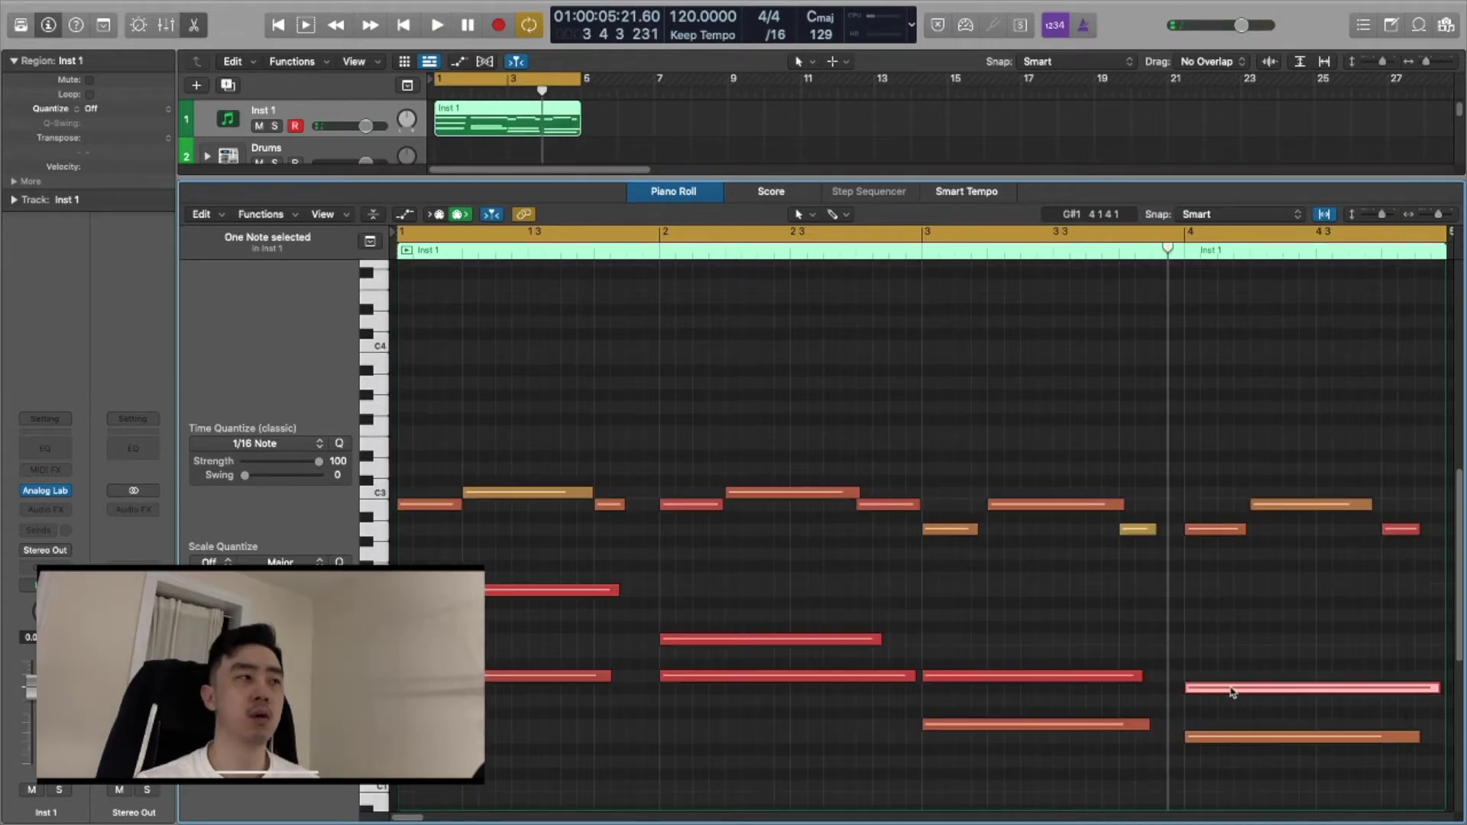
Step: Lower the G#1 note in bar 4 to G1 and shorten its end slightly while auditioning the Inst 1 region
drag(1232, 692, 1231, 703)
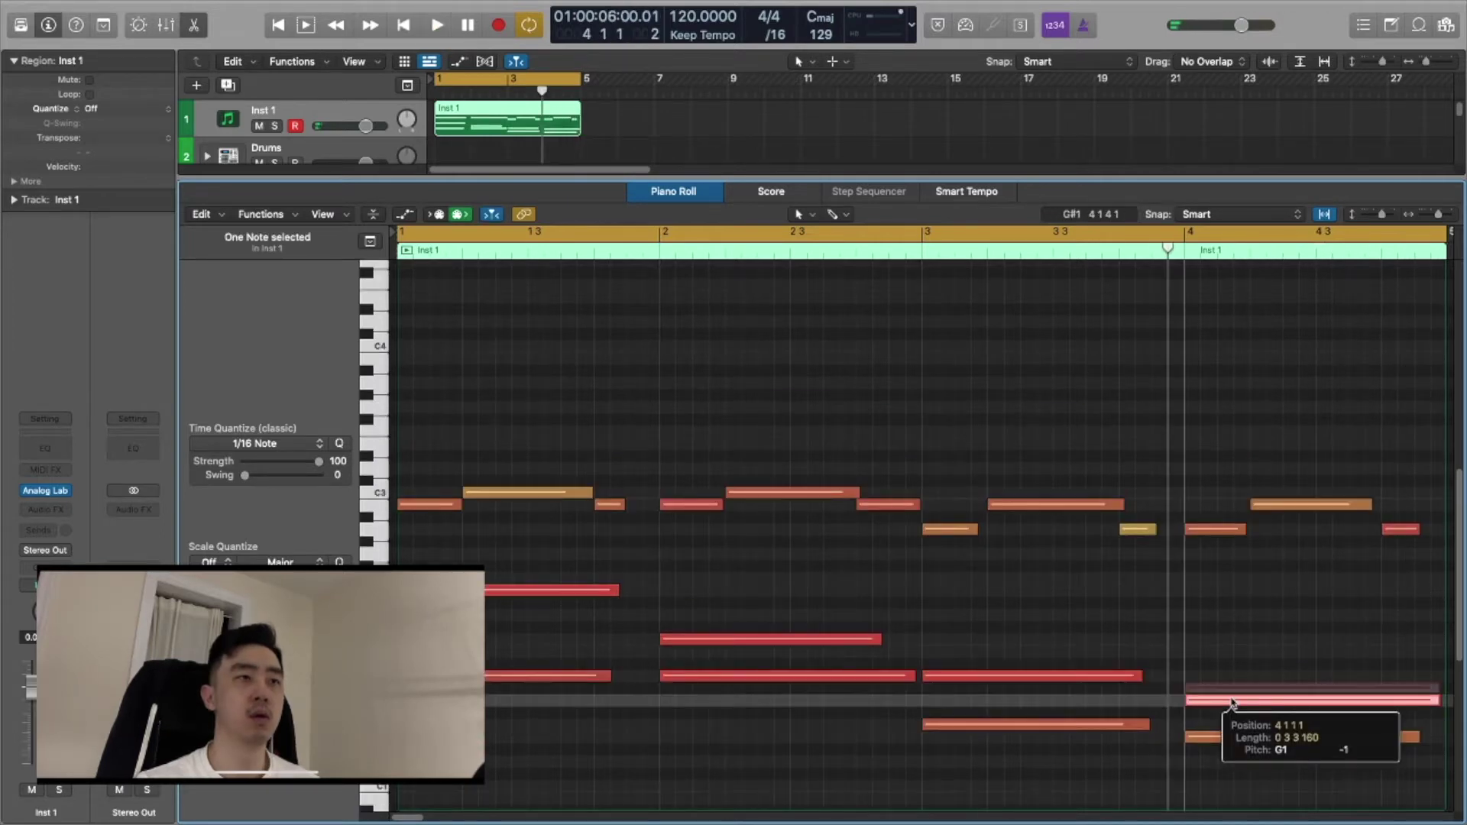
click(1218, 616)
key(space)
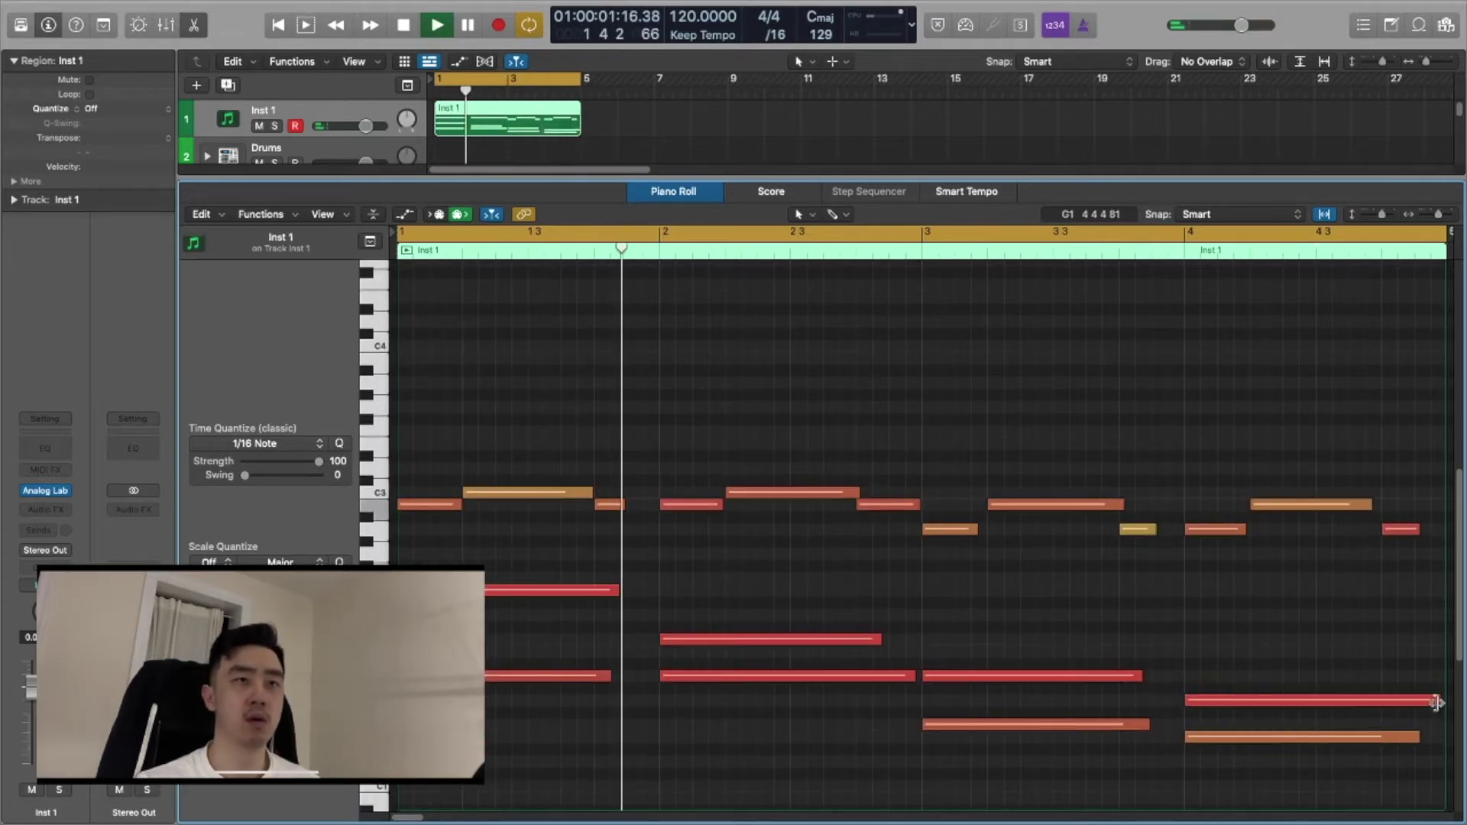
drag(1436, 702, 1422, 702)
click(1156, 646)
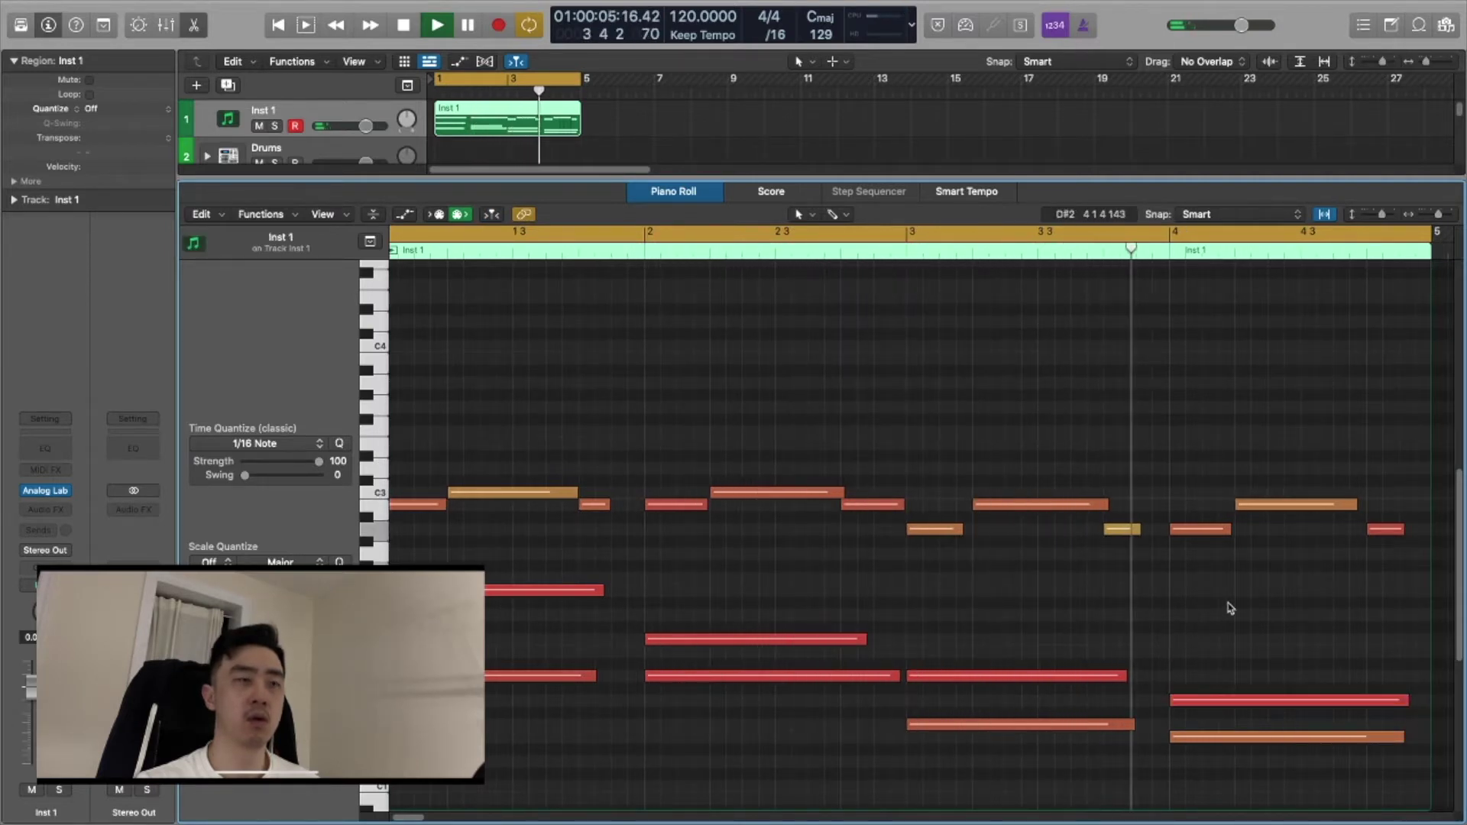
Step: Raise the G1 note in bar 4 of Inst 1 to A1 and play the region
key(space)
click(1234, 699)
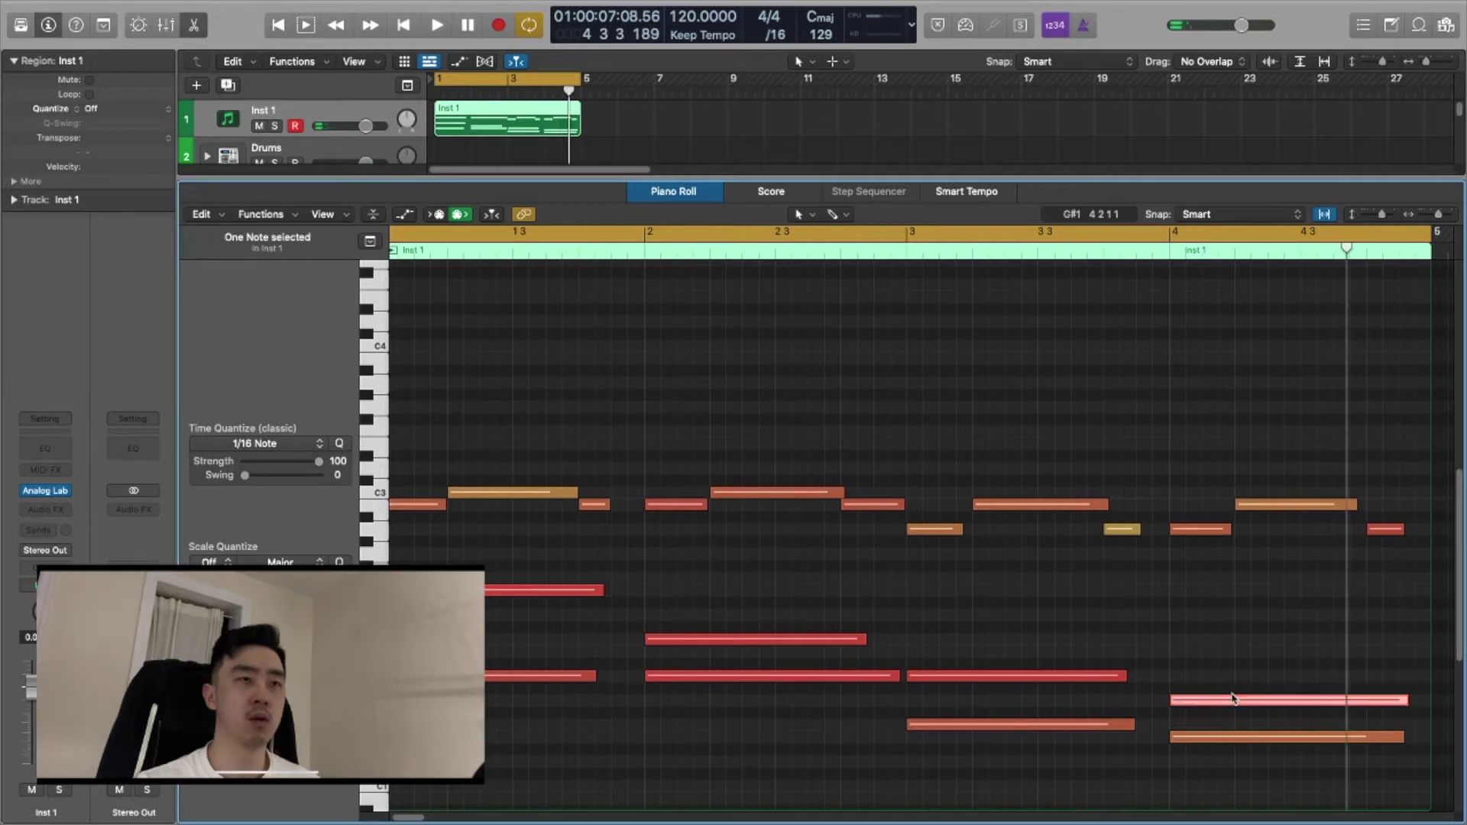
drag(1234, 699, 1233, 675)
click(1211, 606)
key(space)
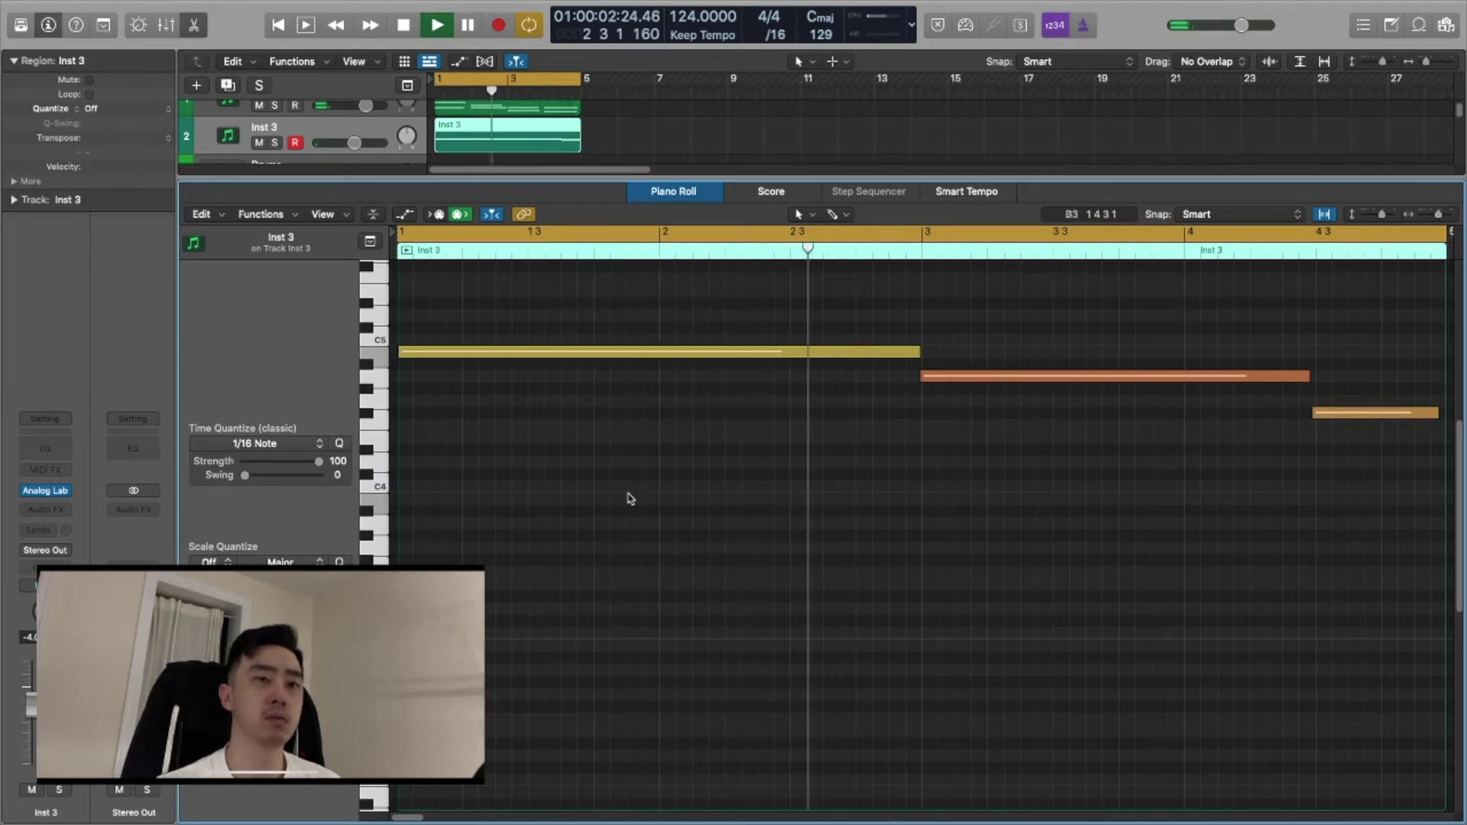
Step: Transpose all notes of the Inst 3 region down one octave and close the Piano Roll
key(super+a)
key(alt+shift+Down)
click(784, 324)
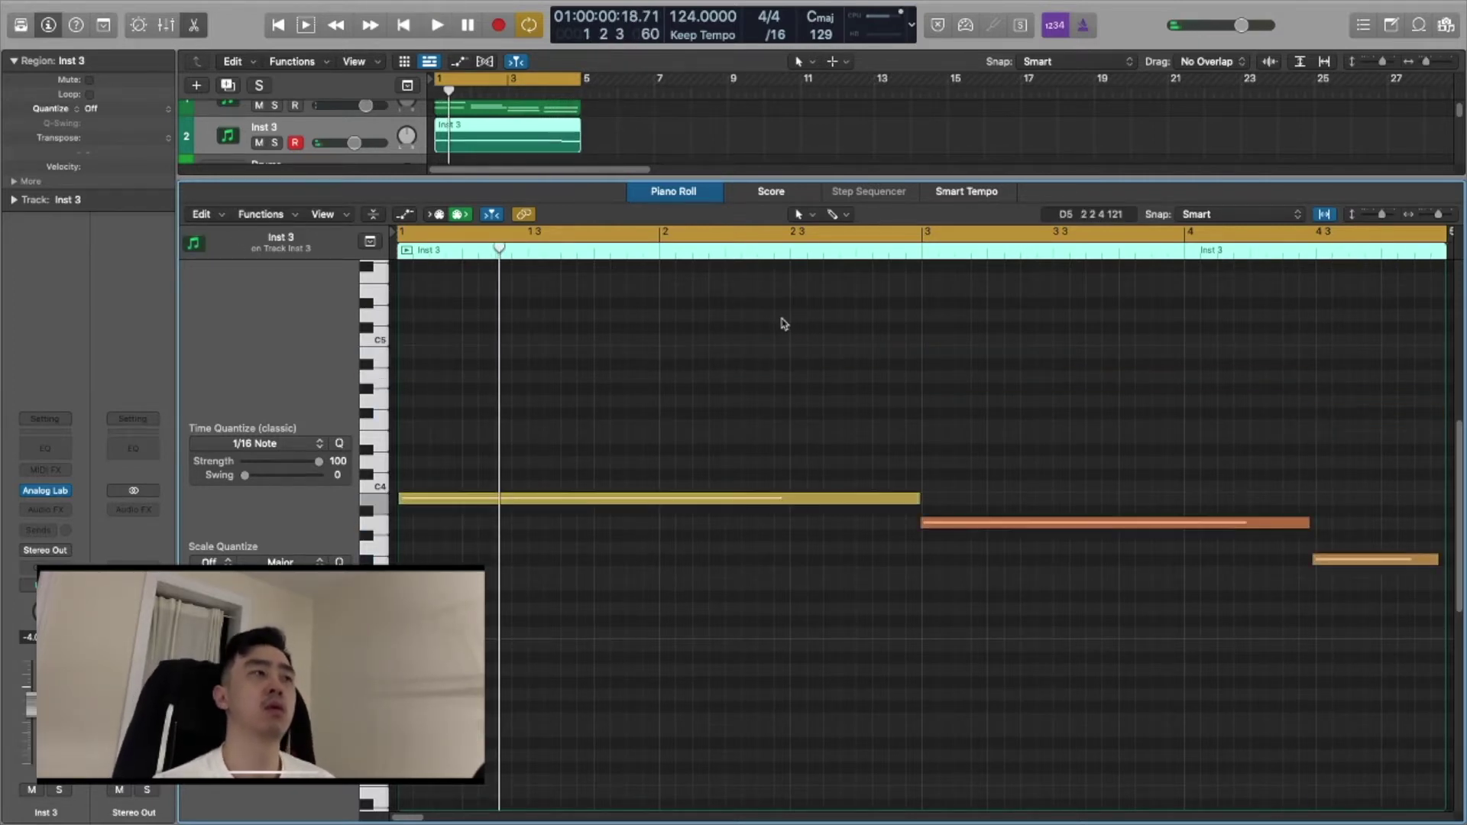
key(space)
key(p)
Step: Load the Clean Resonant DownSweep preset from 01 Sweeps into FilterFreak on the Inst 3 track and play it
click(680, 198)
key(space)
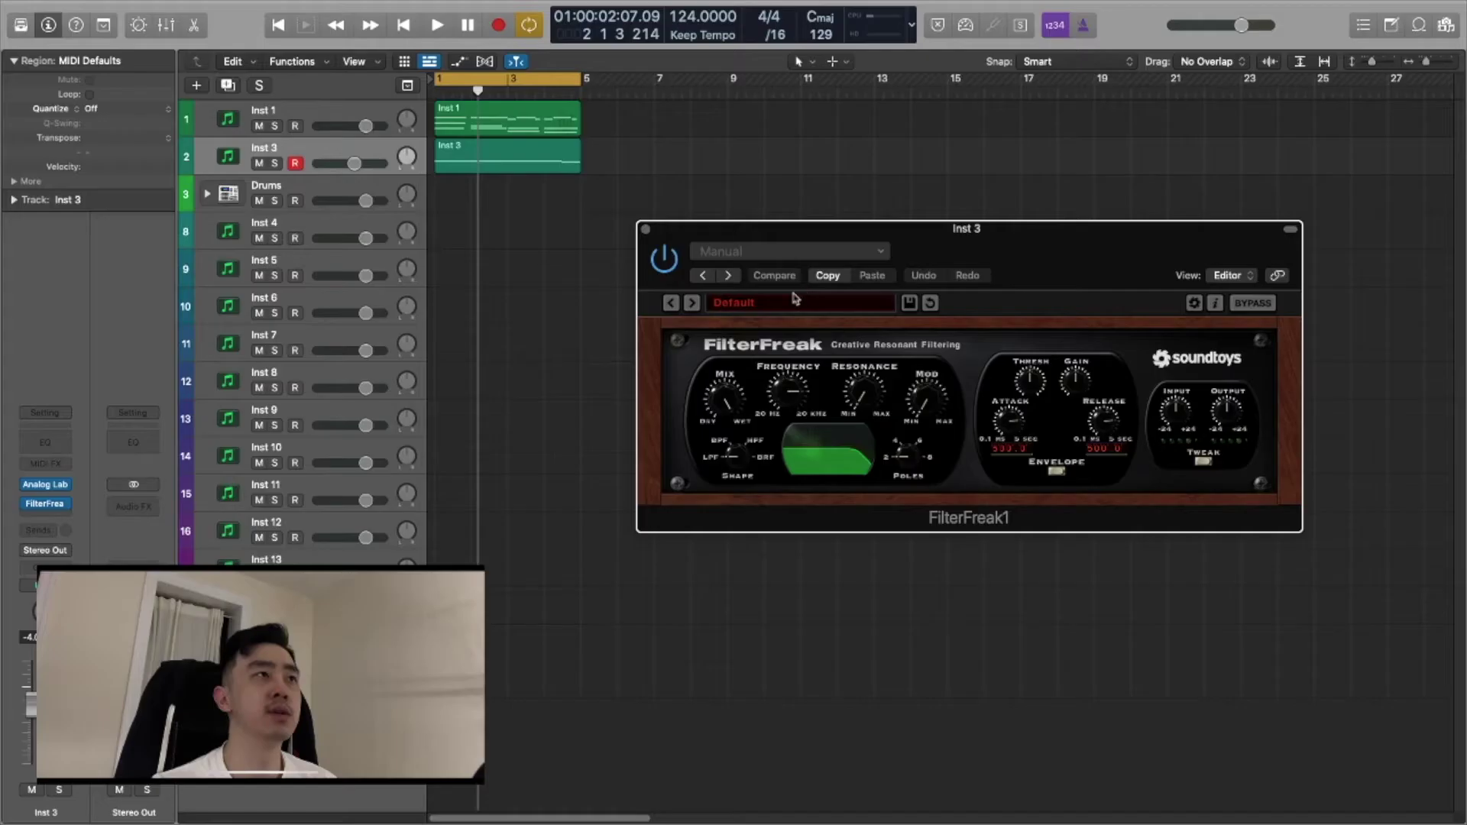
click(795, 302)
mouse_move(775, 309)
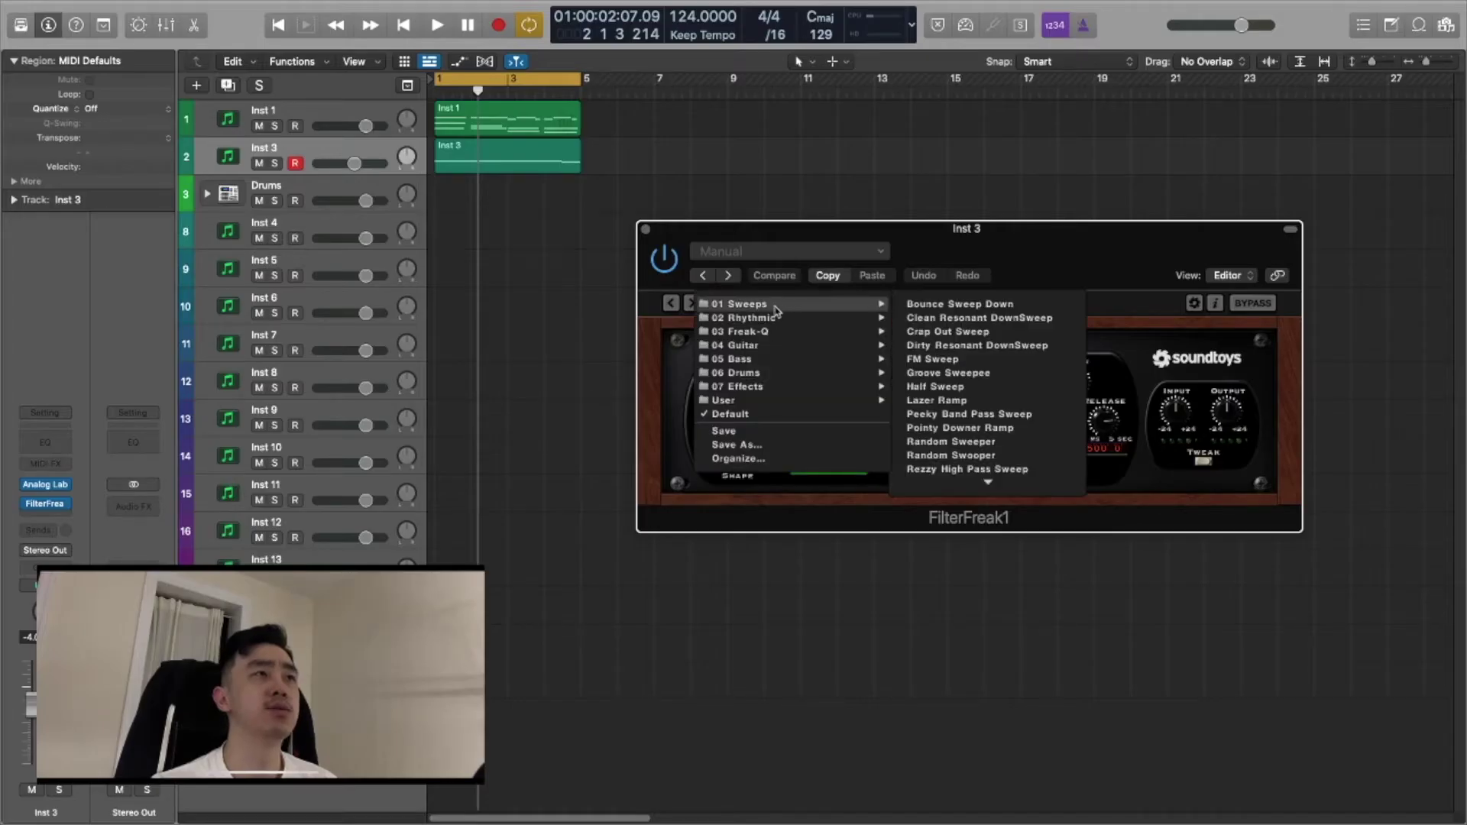
click(978, 317)
key(space)
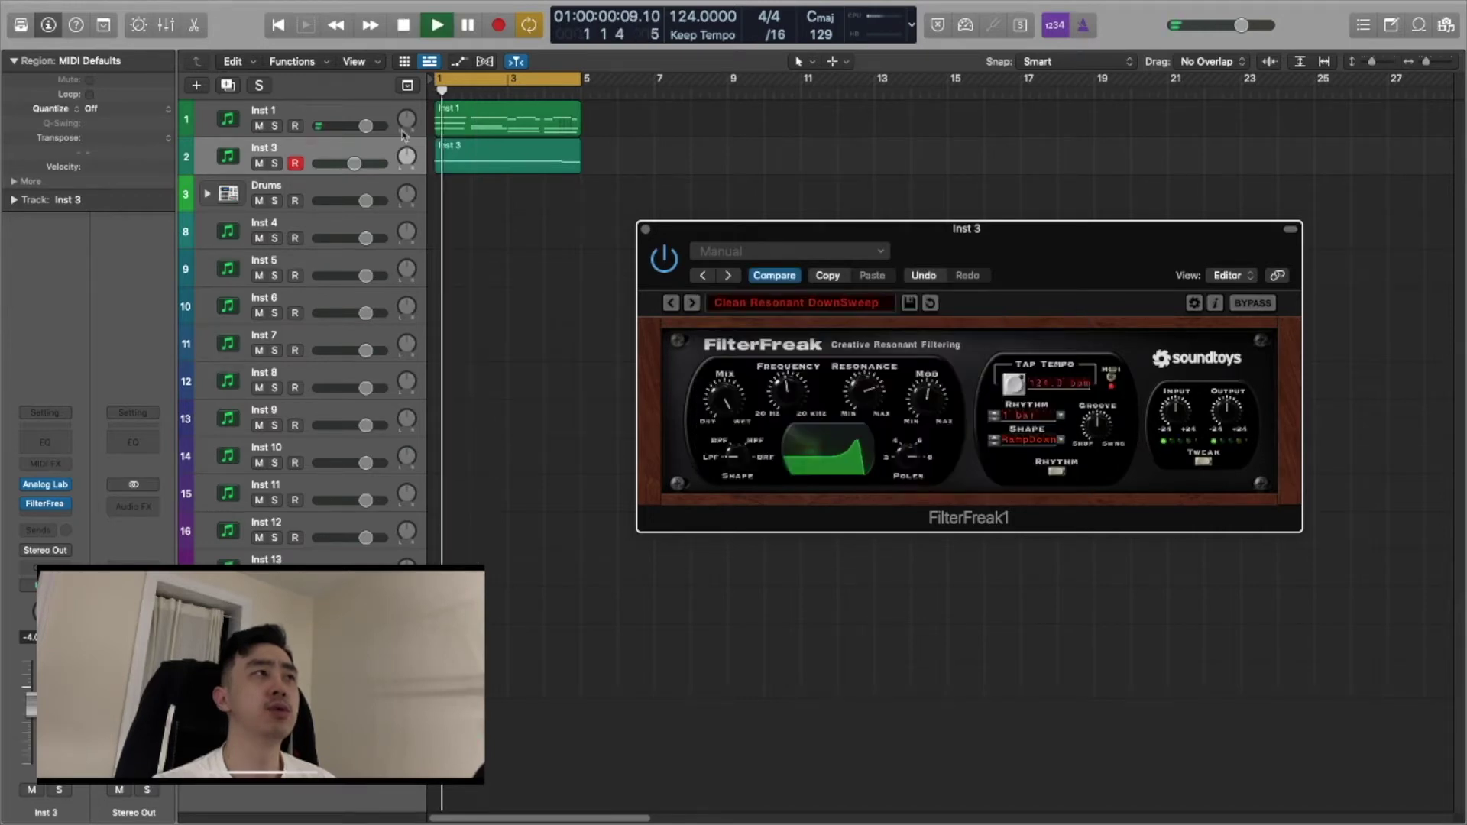
Step: Audition the Inst 3 track in solo, return to the full mix and close the FilterFreak window
click(276, 165)
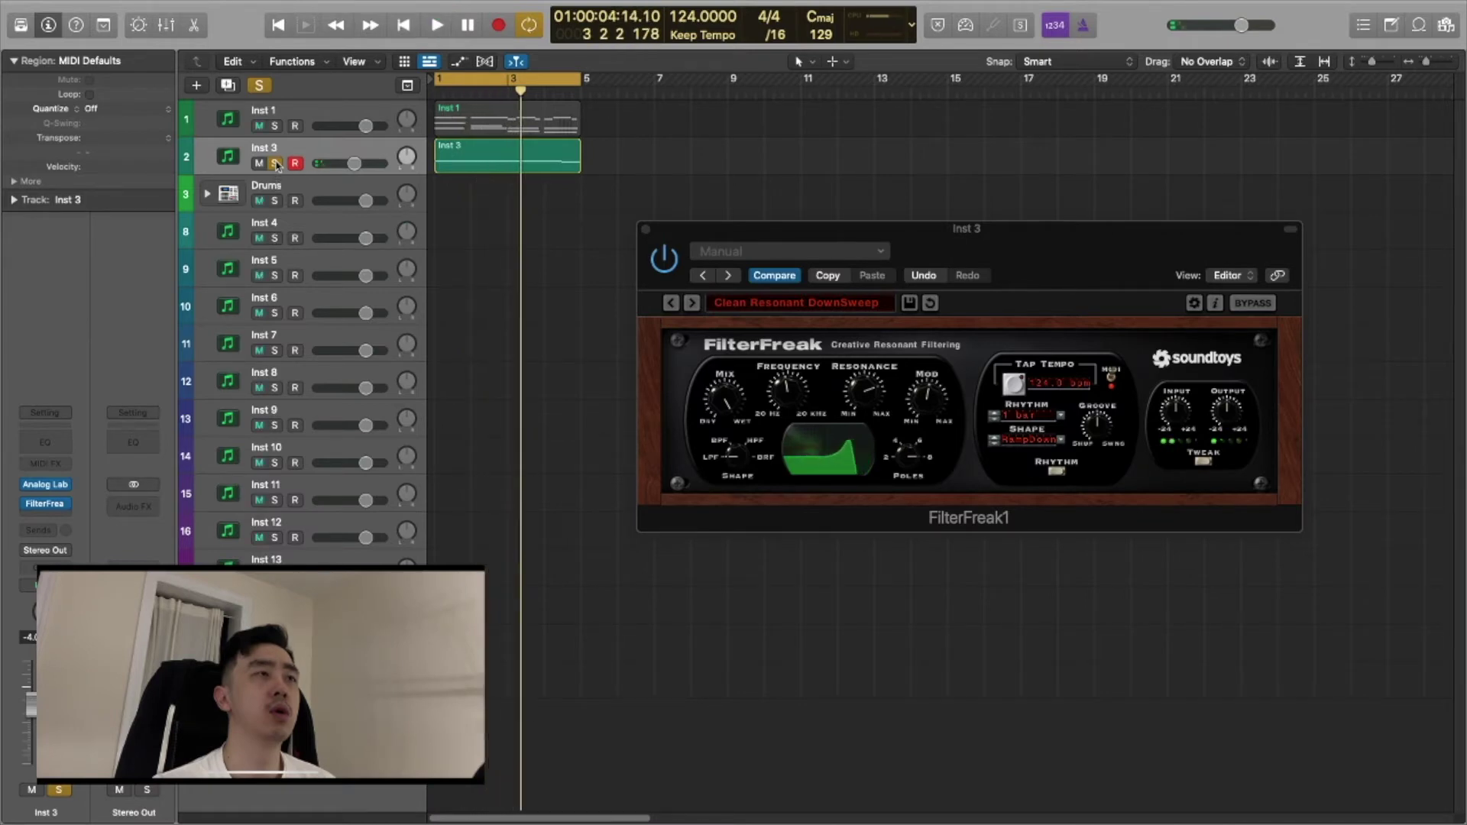
click(276, 164)
drag(1118, 273, 1094, 255)
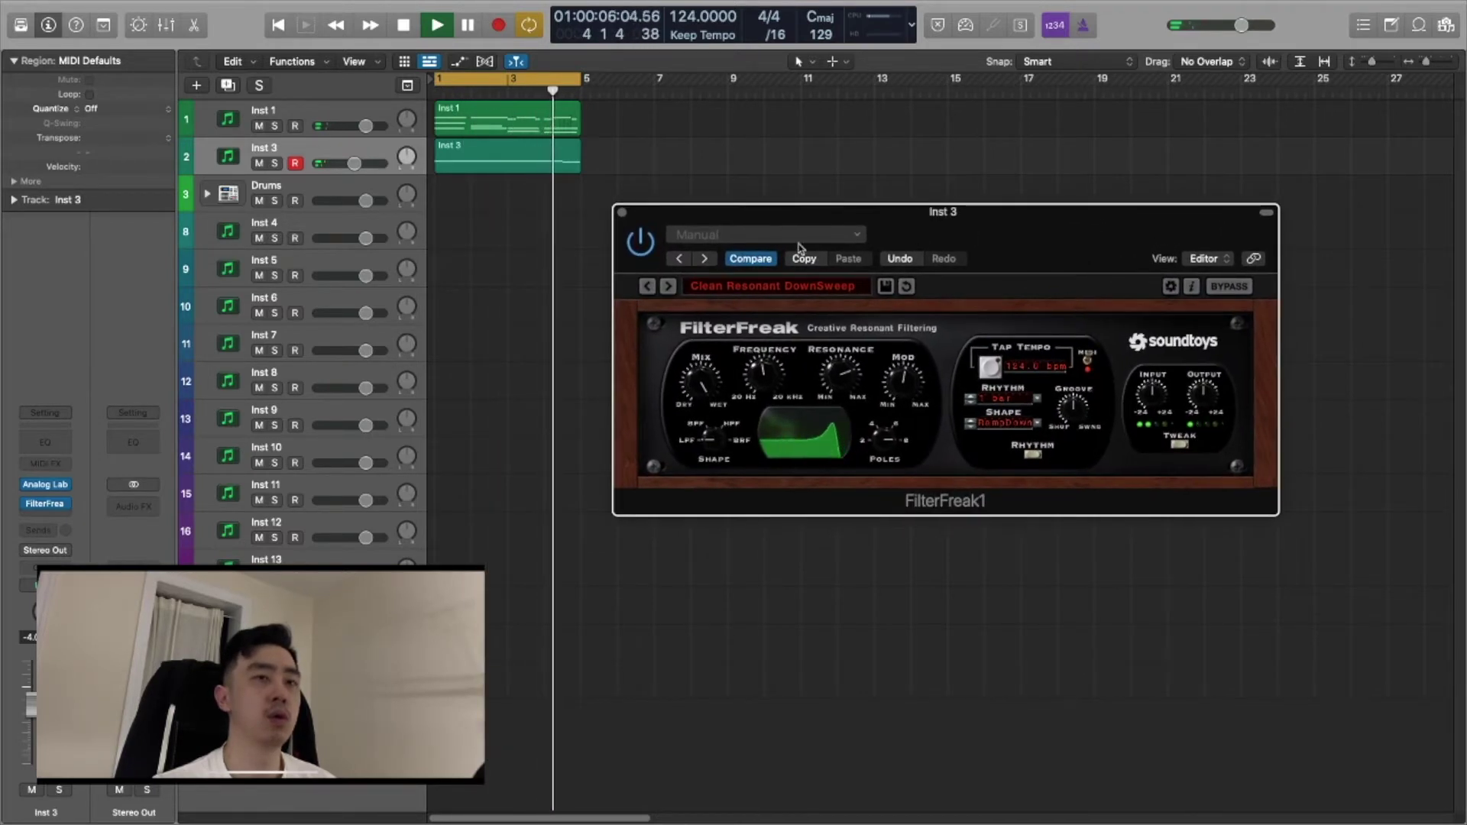
click(622, 212)
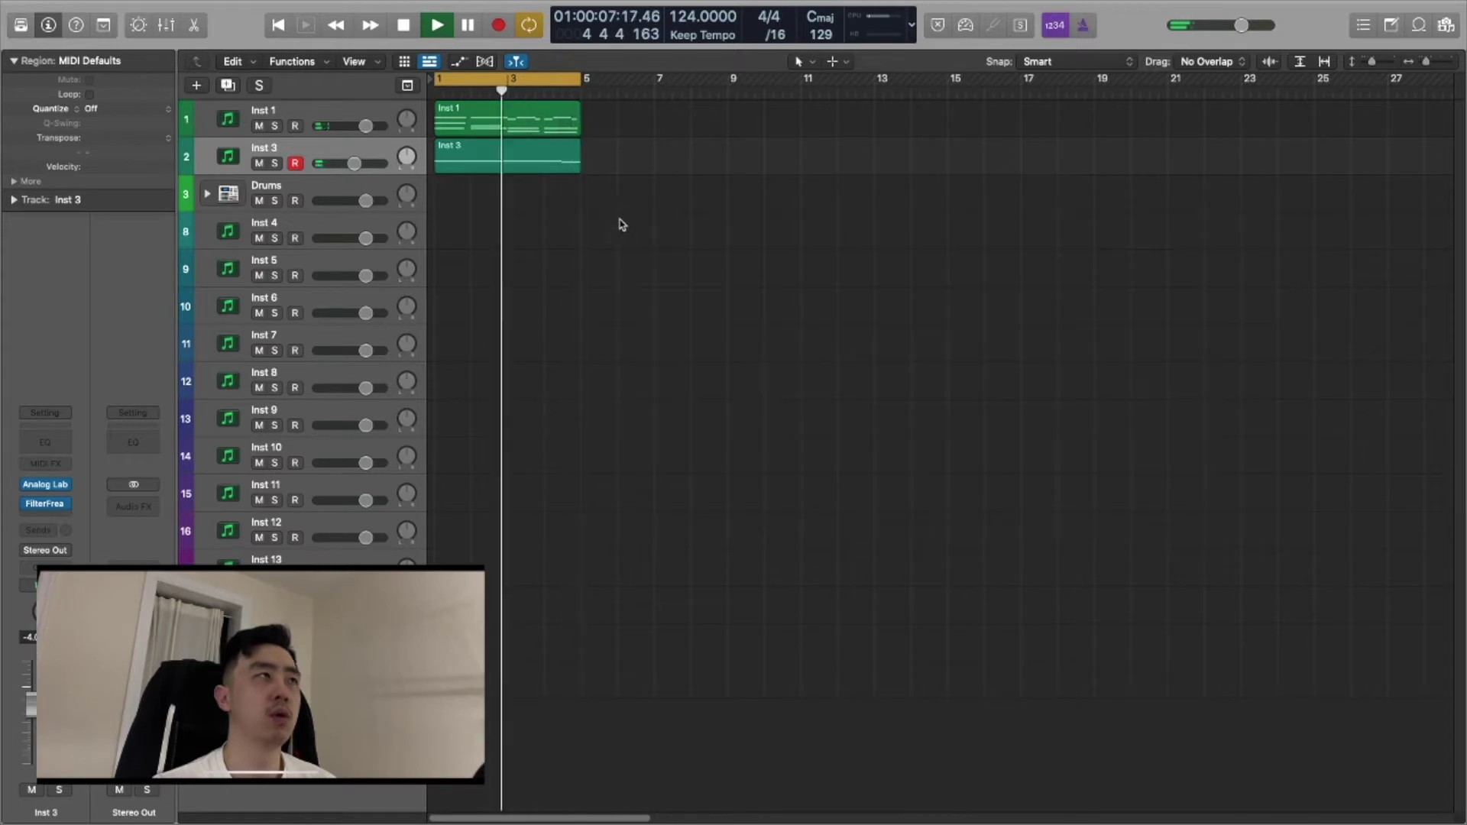
Step: Add a Channel EQ to Inst 3 with a 48 dB/Oct high cut at 2440 Hz, and enable and raise the low cut
click(55, 447)
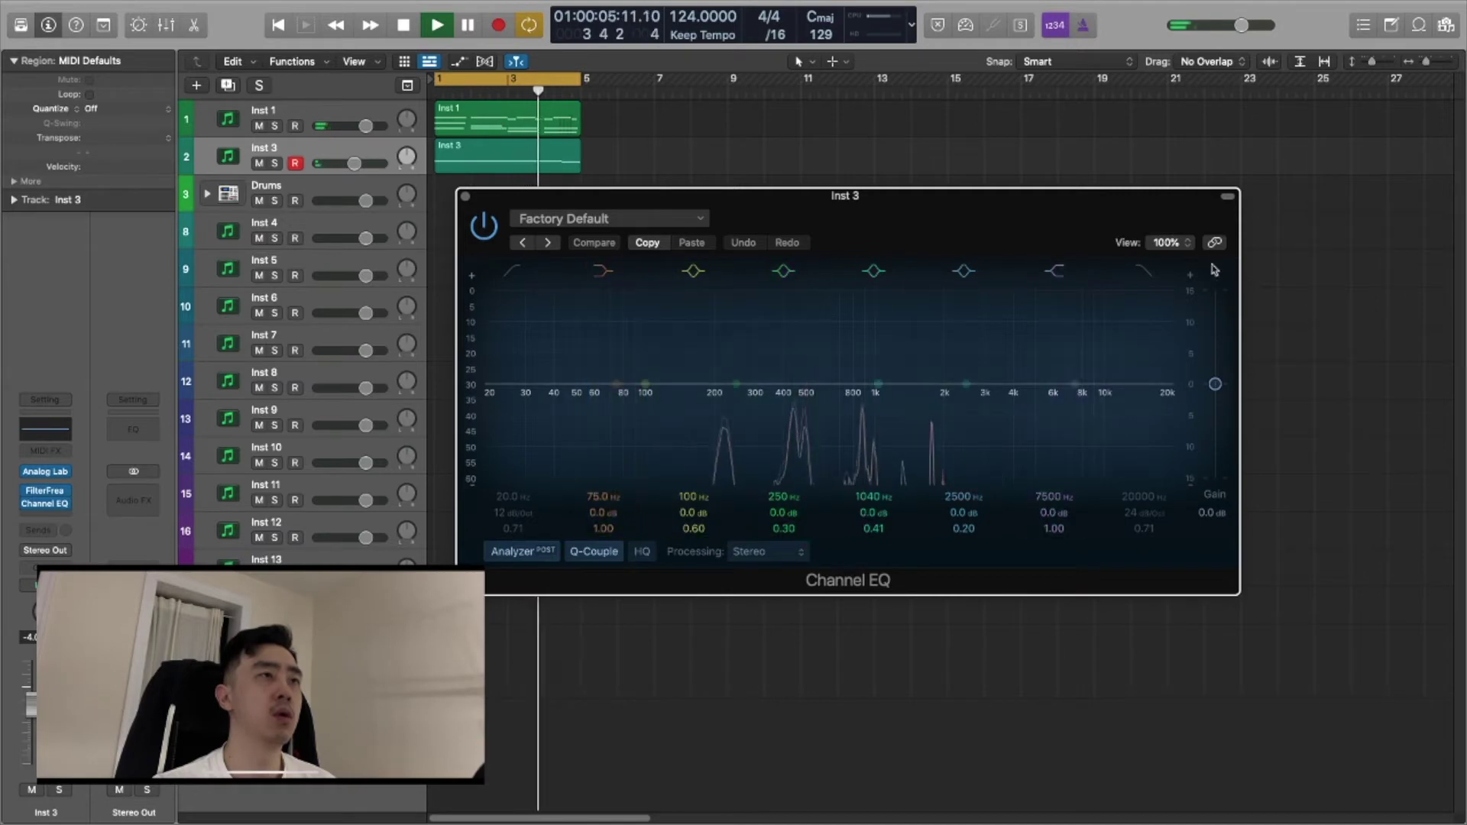
click(1137, 277)
drag(1167, 383, 975, 402)
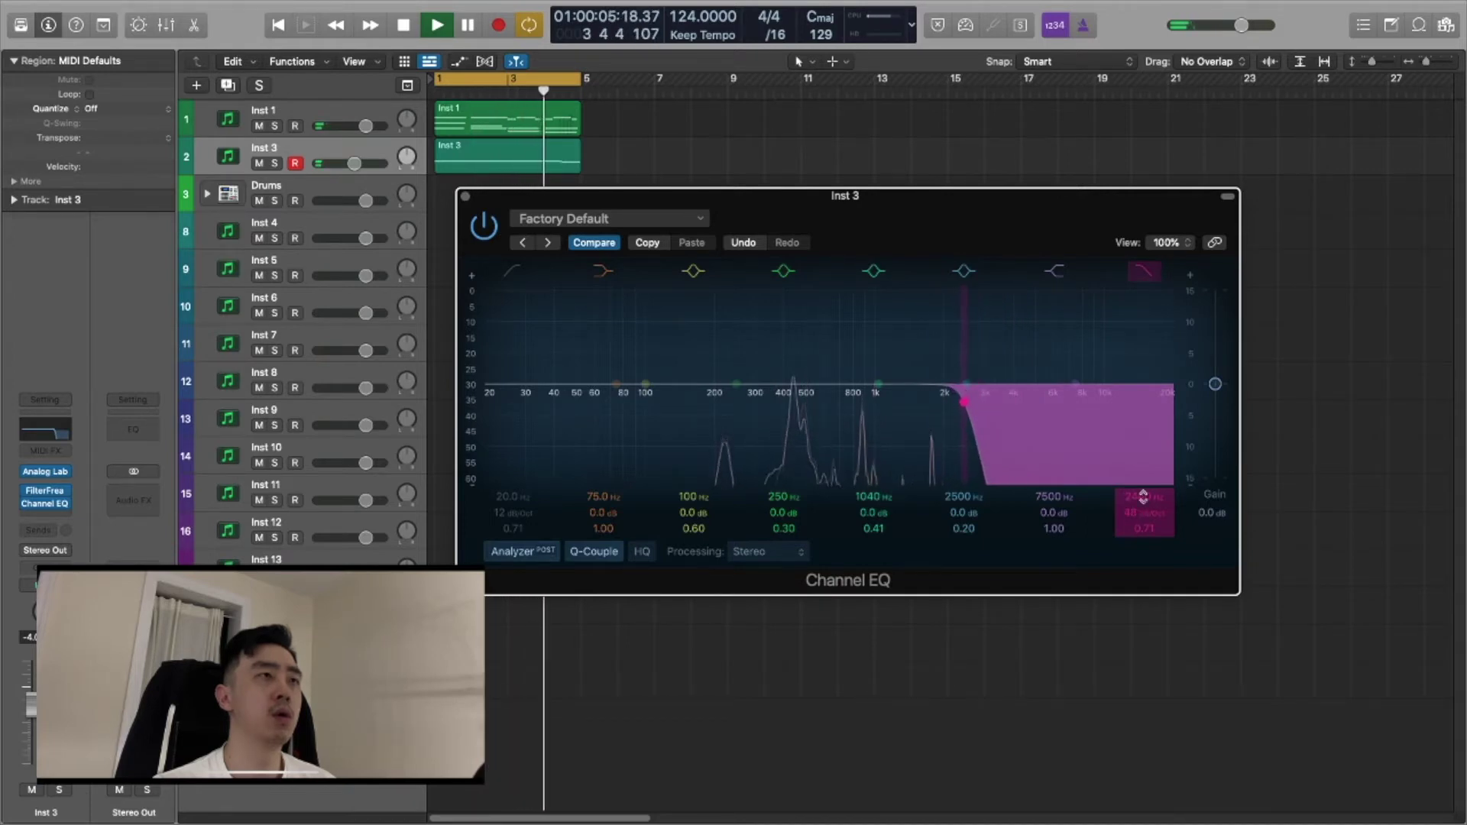
click(517, 277)
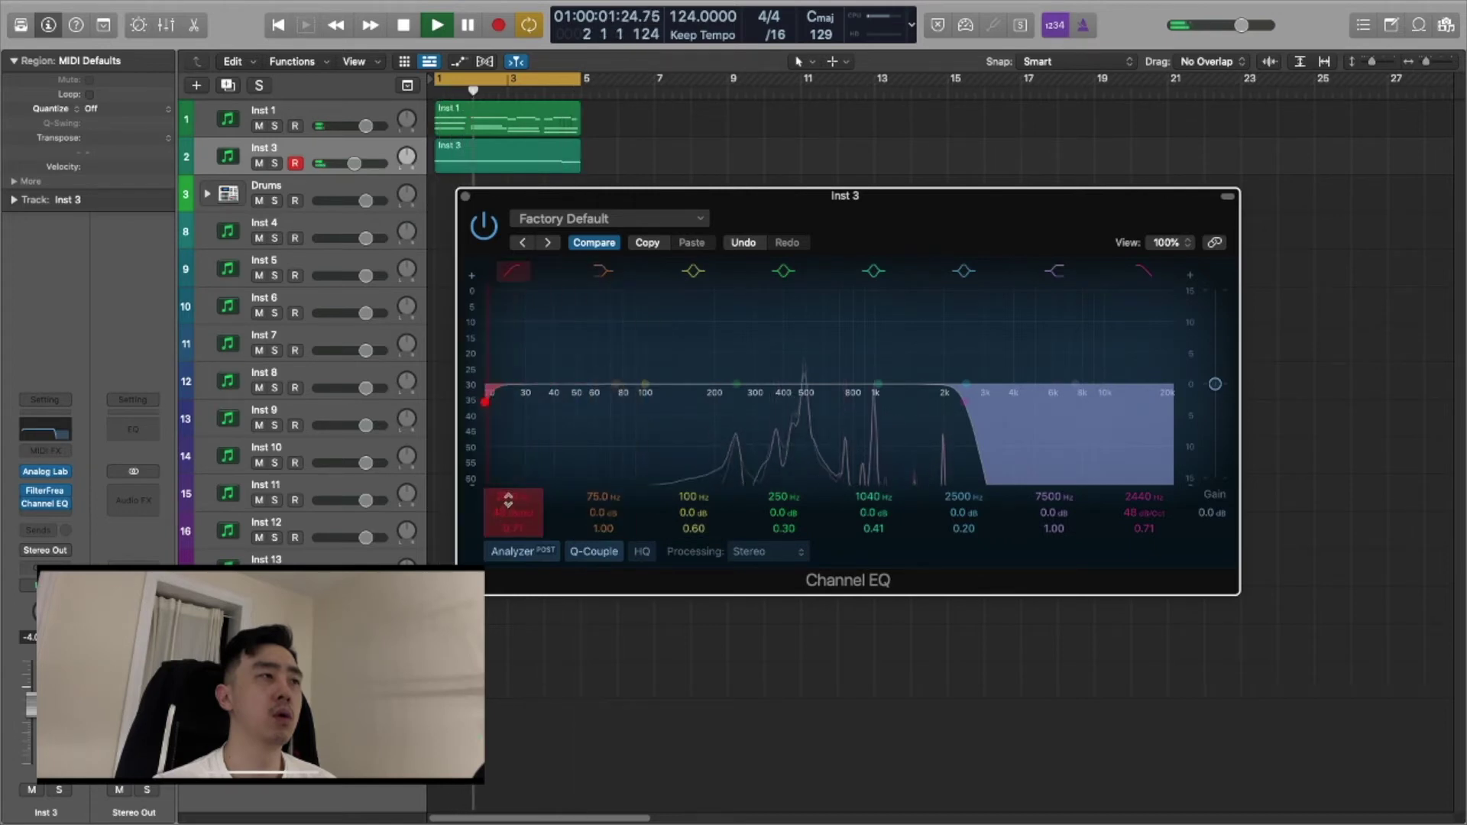
drag(508, 500, 508, 466)
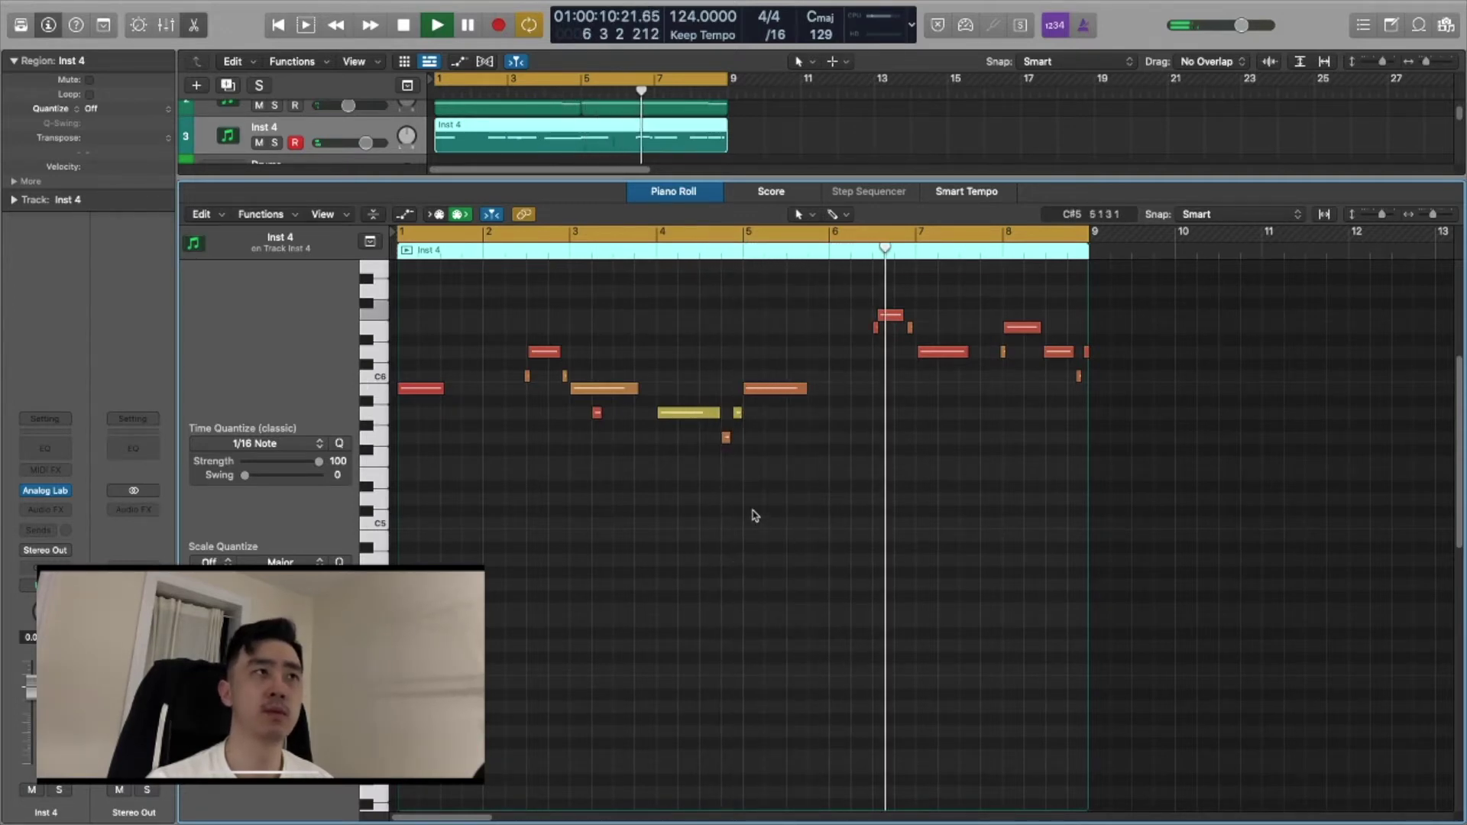
Step: Transpose all notes of the Inst 4 region down one octave, play the result and close the Piano Roll
scroll(753, 514, up, 1)
key(super+a)
scroll(858, 566, up, 5)
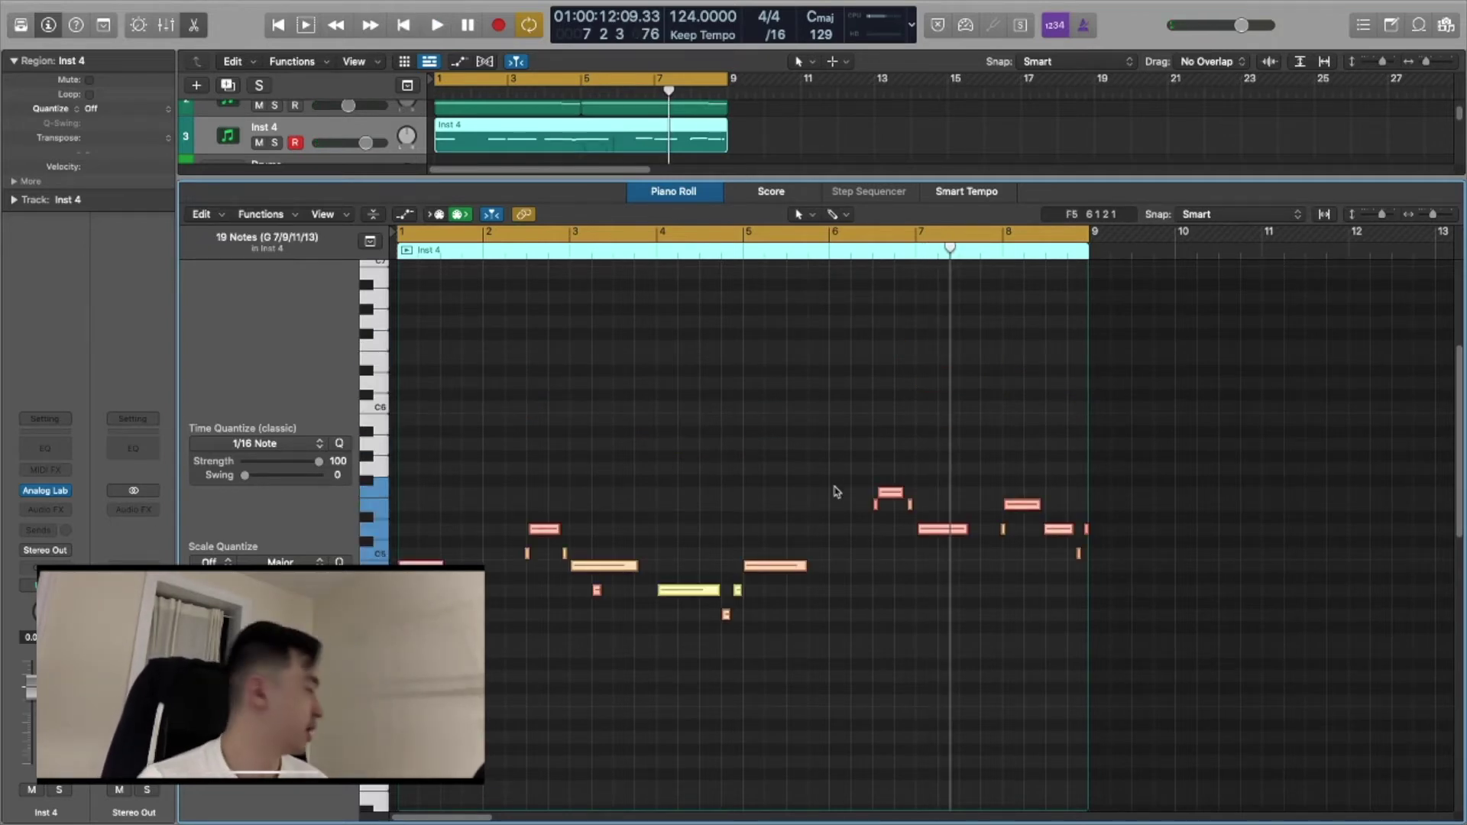
click(758, 417)
key(space)
right_click(694, 408)
click(660, 346)
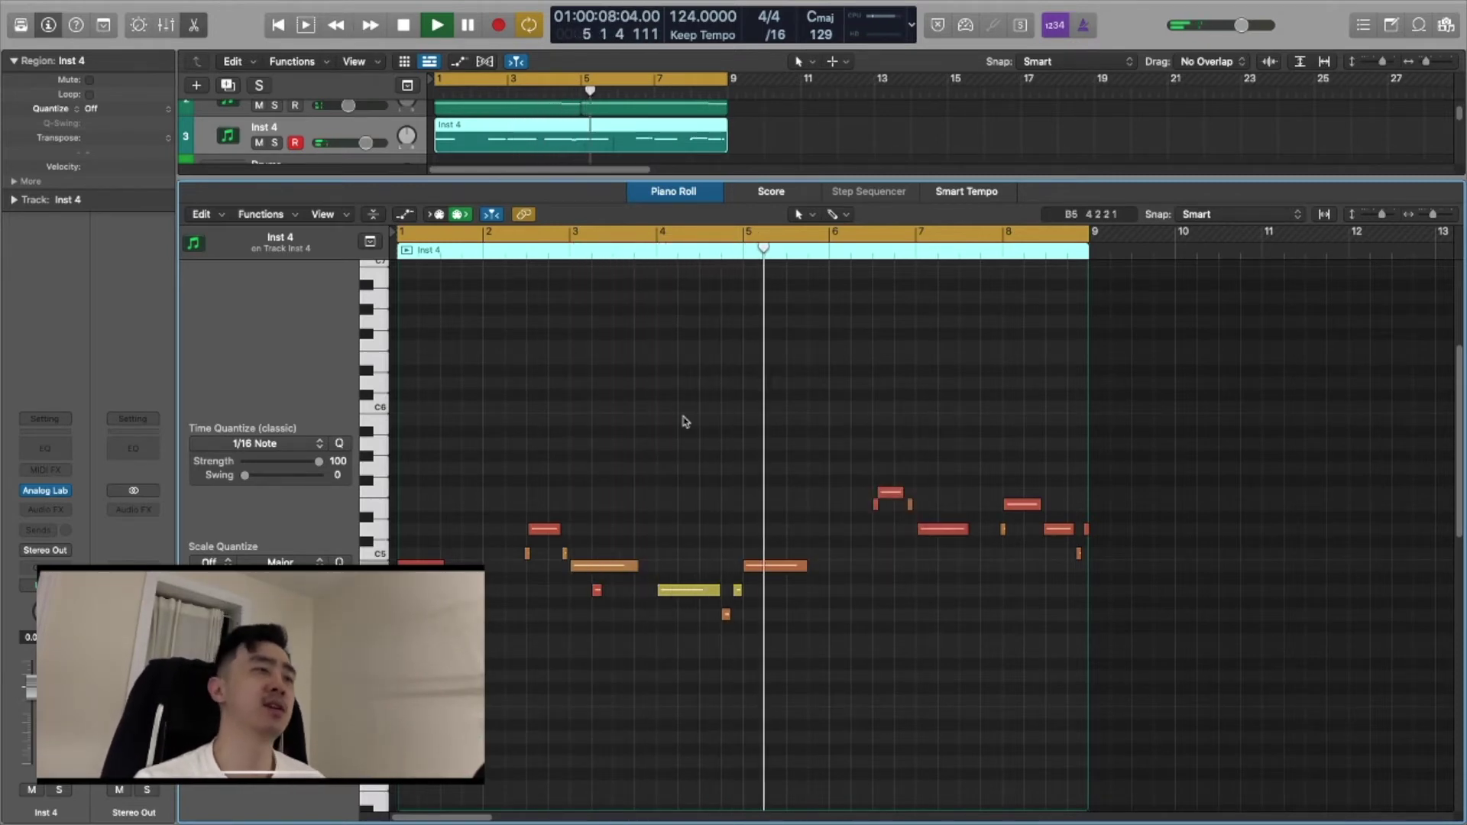
key(e)
click(752, 425)
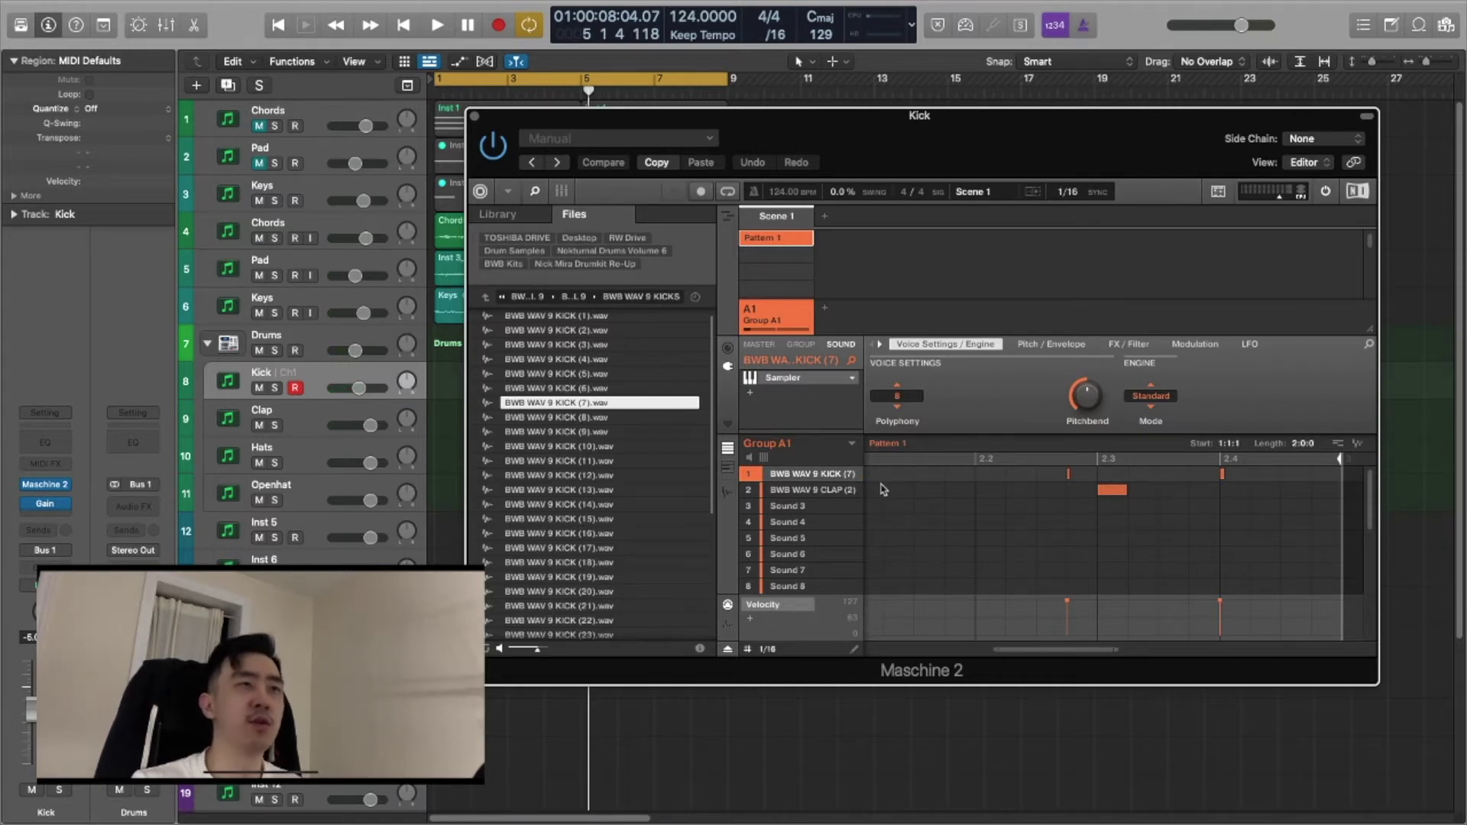
Step: Load BWB WAV 9 HAT (1).wav into Sound 3 of the Maschine drum group and play the beat
click(794, 507)
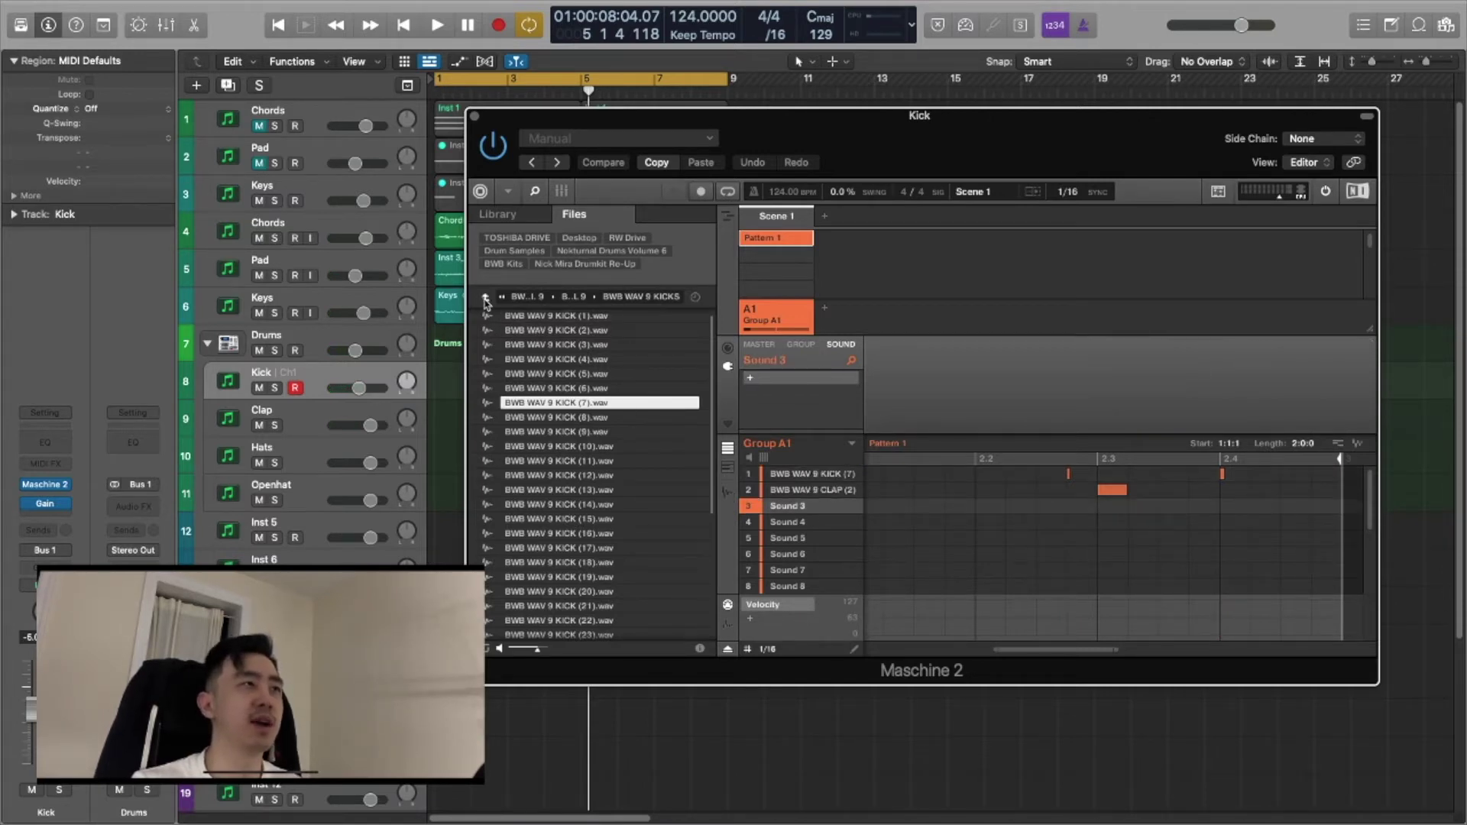
click(485, 298)
key(space)
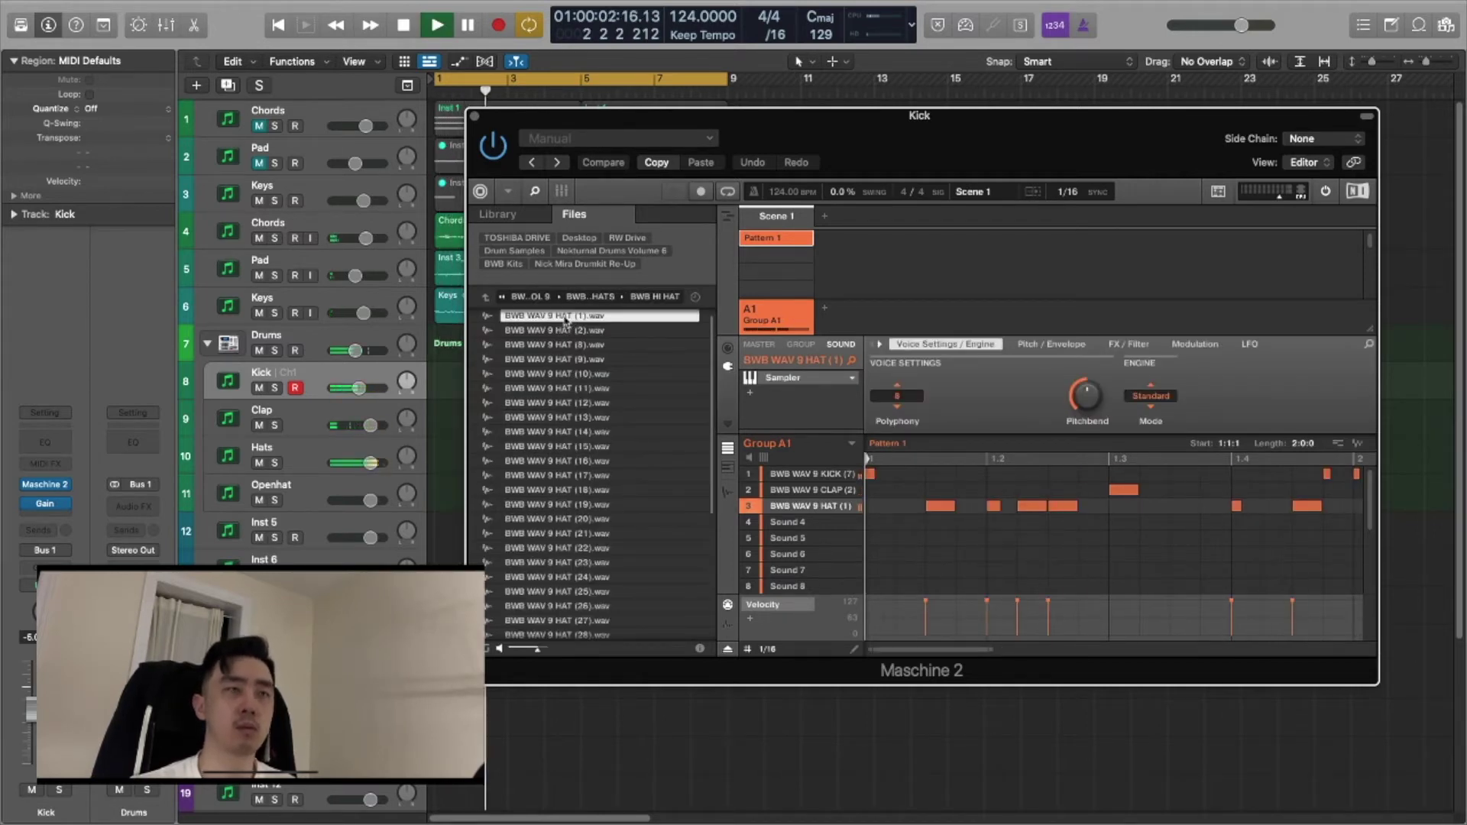
mouse_move(943, 152)
mouse_down()
mouse_move(935, 137)
mouse_move(960, 175)
mouse_up()
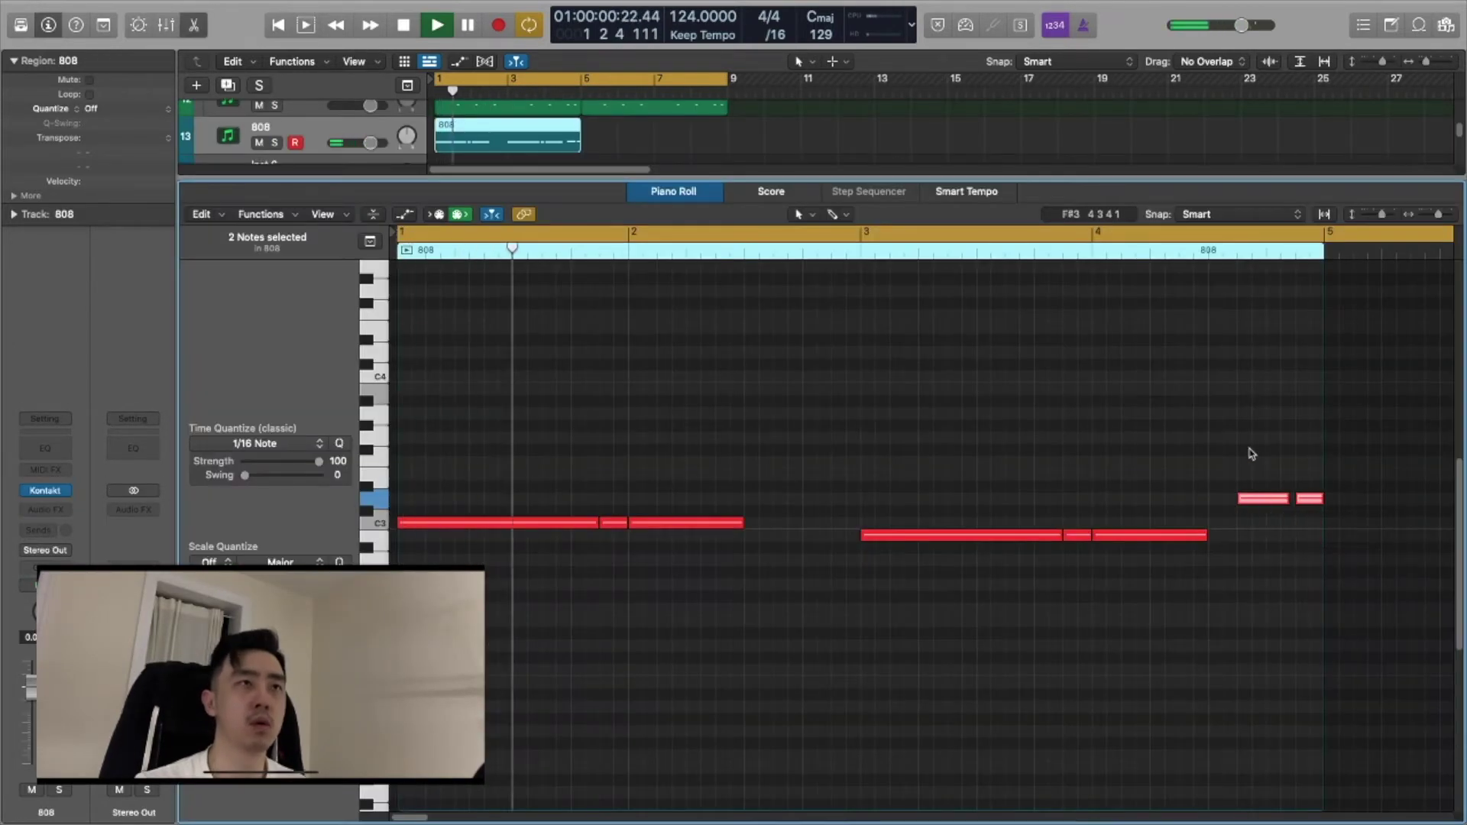
Step: Lengthen the first of the two D3 notes in bar 4 of the 808 region until it meets the next note
click(1252, 464)
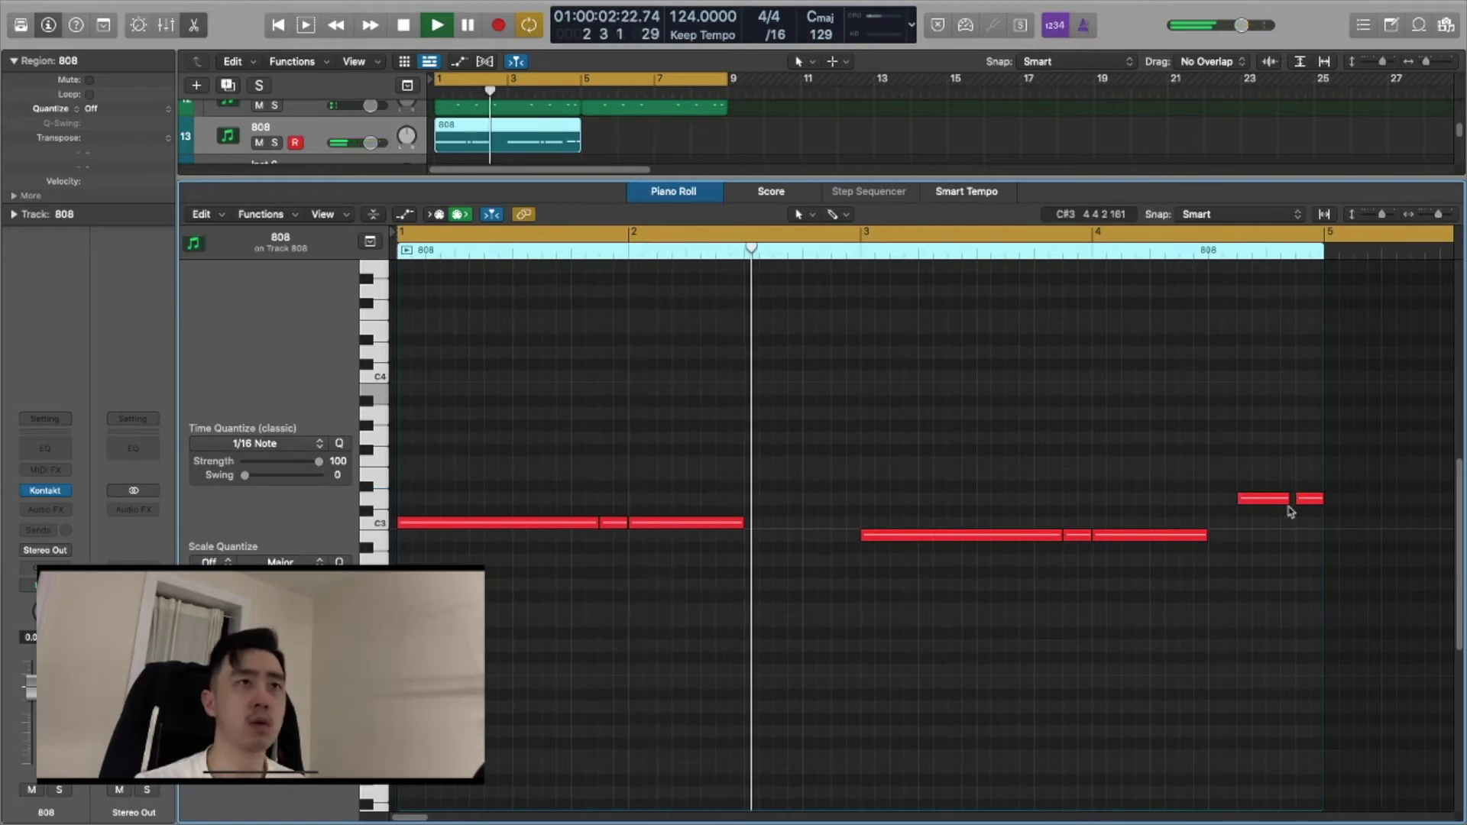
drag(1288, 501, 1294, 501)
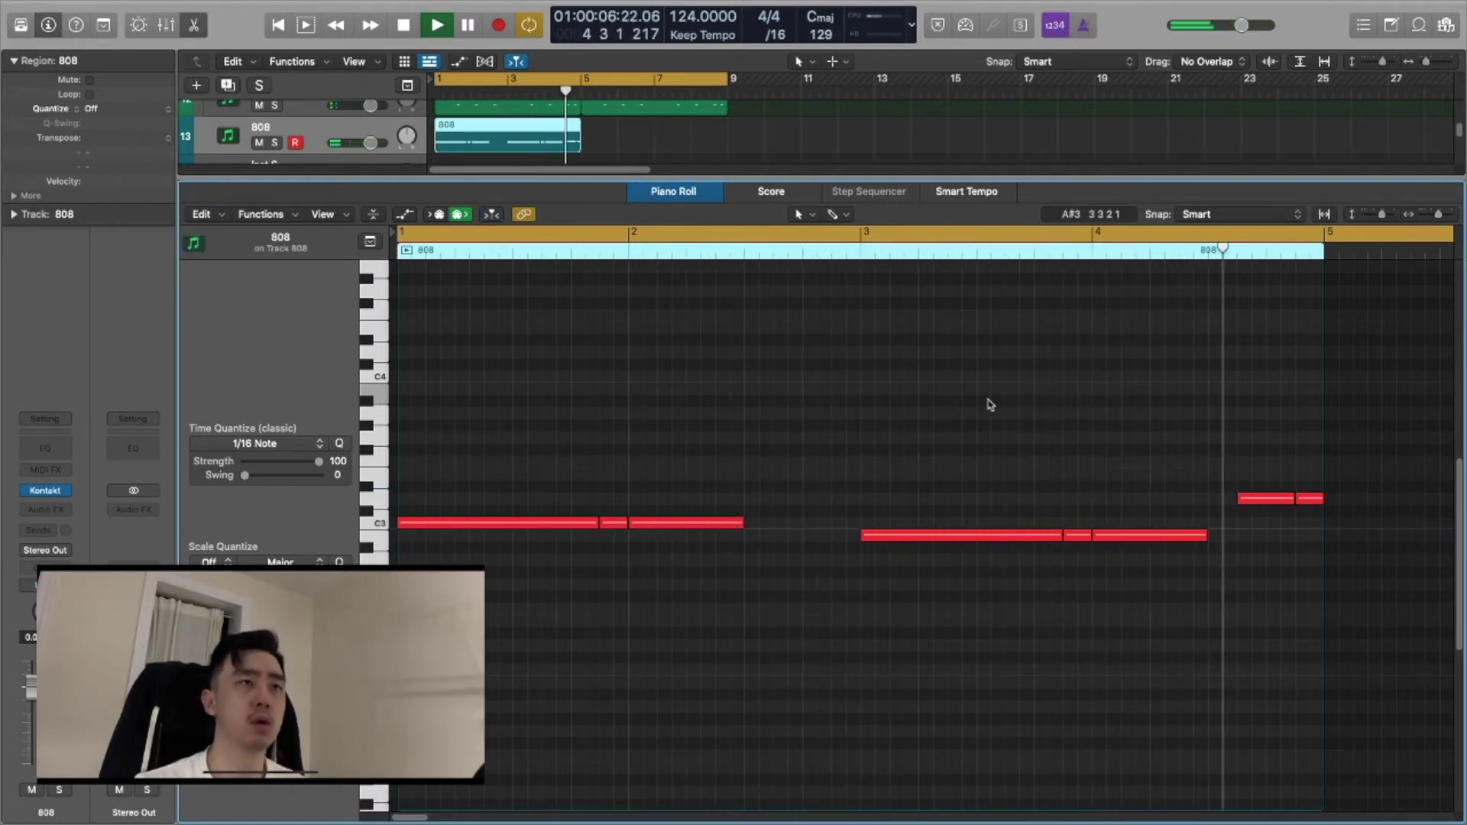
key(space)
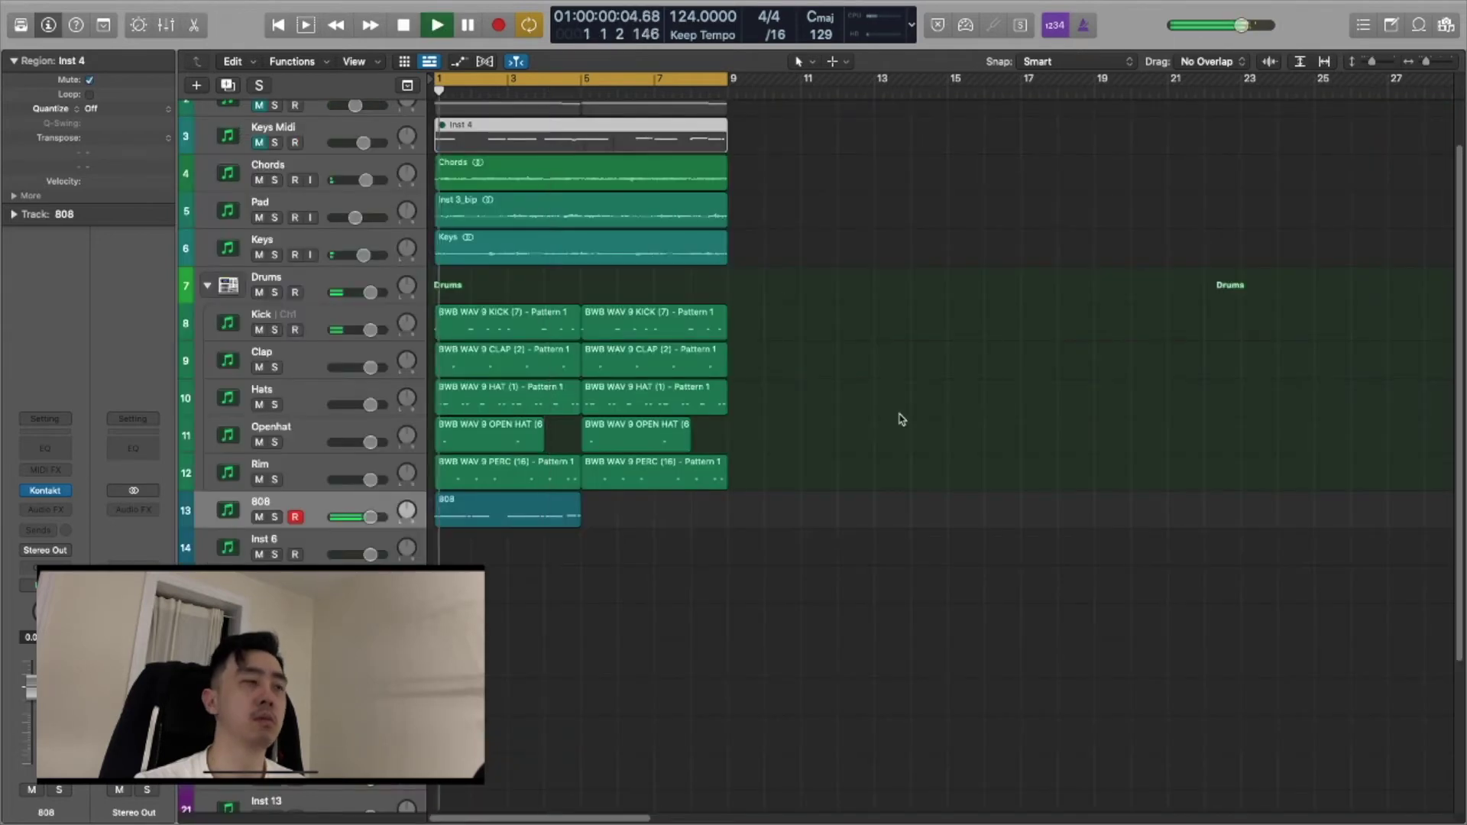
Step: Deselect the muted Keys Midi region, stop playback and open the 808 region
click(836, 479)
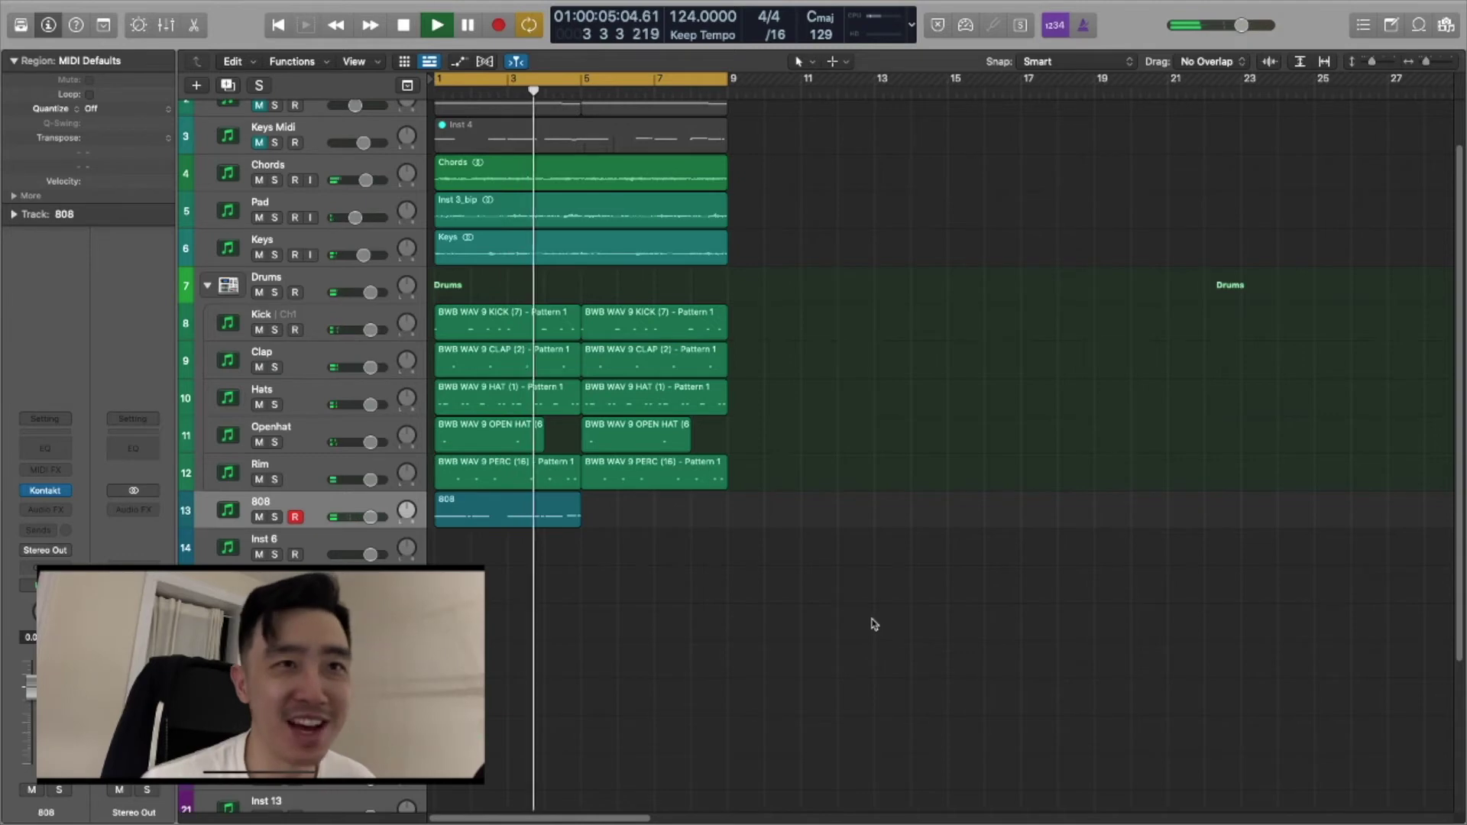
click(527, 523)
key(space)
double_click(527, 522)
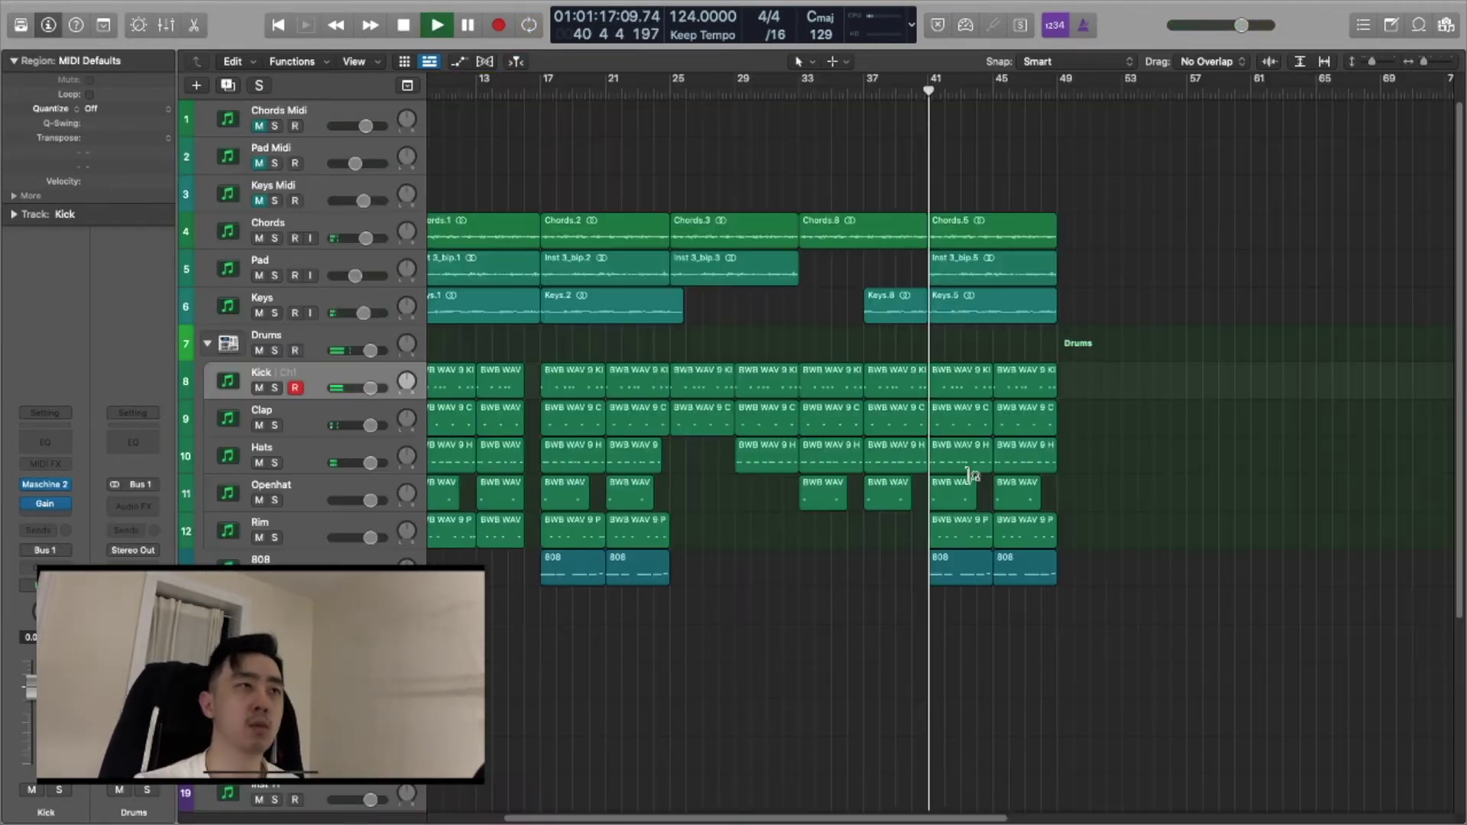
Step: Delete the two Hats regions between bars 41 and 49 of the arrangement
click(960, 419)
click(1090, 466)
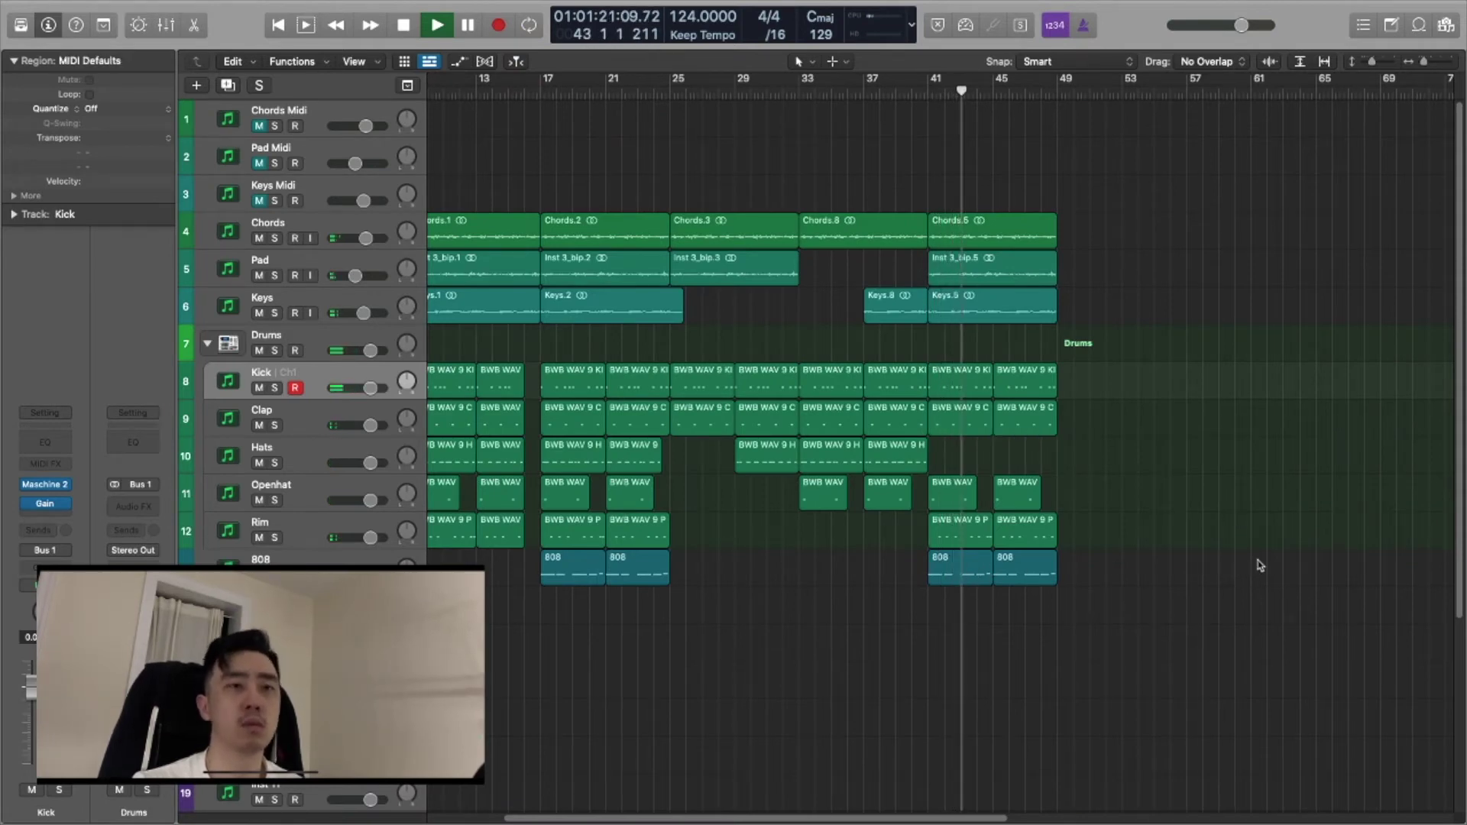
key(super+Left)
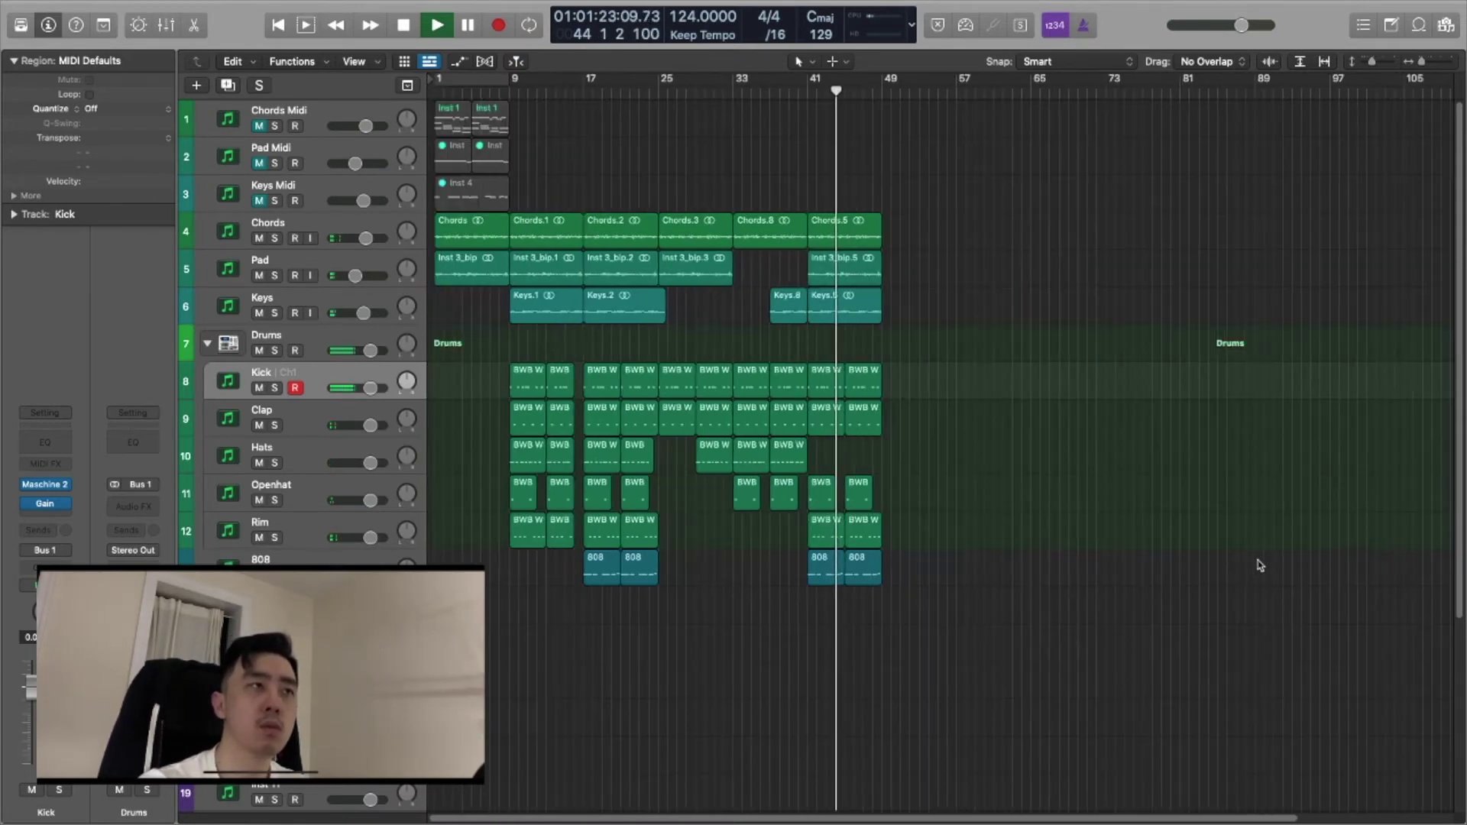
scroll(1261, 565, up, 1)
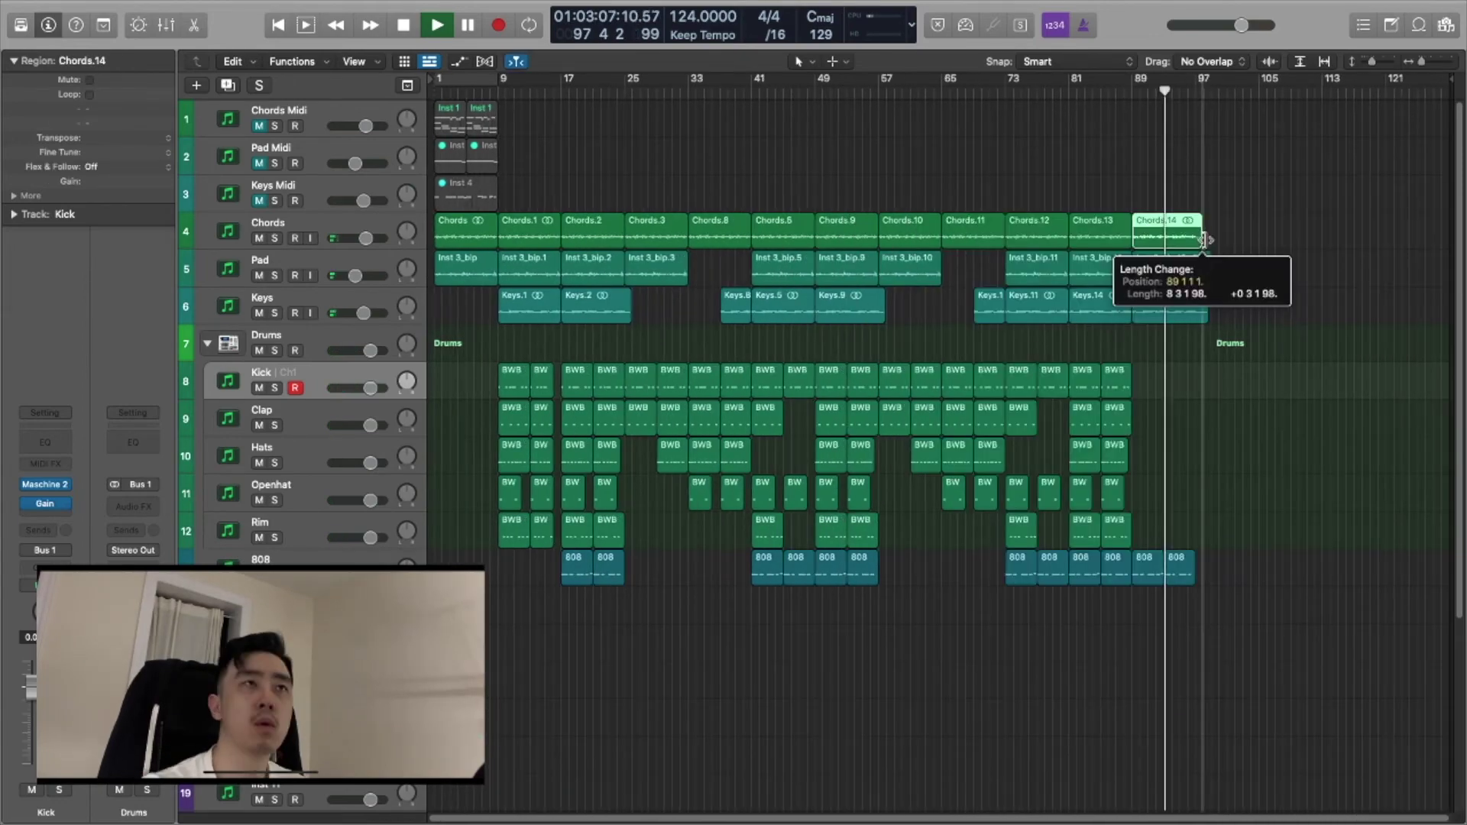
Step: Adjust the final Chords, Pad and Keys regions starting at bar 89 to end together, about 8 bars 3 beats long
drag(1188, 233, 1136, 314)
key(z)
drag(1127, 237, 1162, 242)
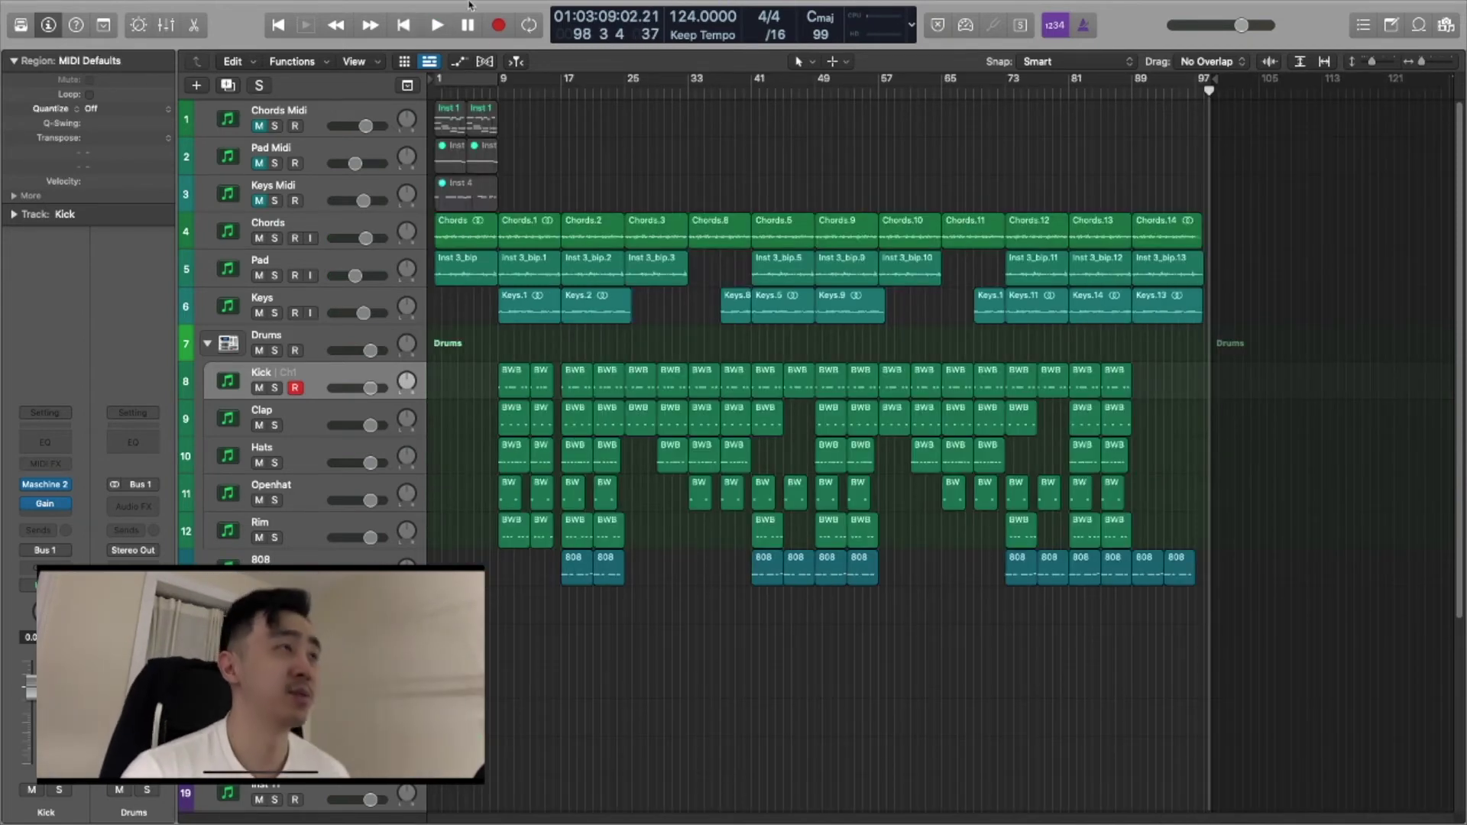
Step: Play the arrangement from the beginning and turn off the cycle range over bars 49 to 57
click(278, 30)
key(space)
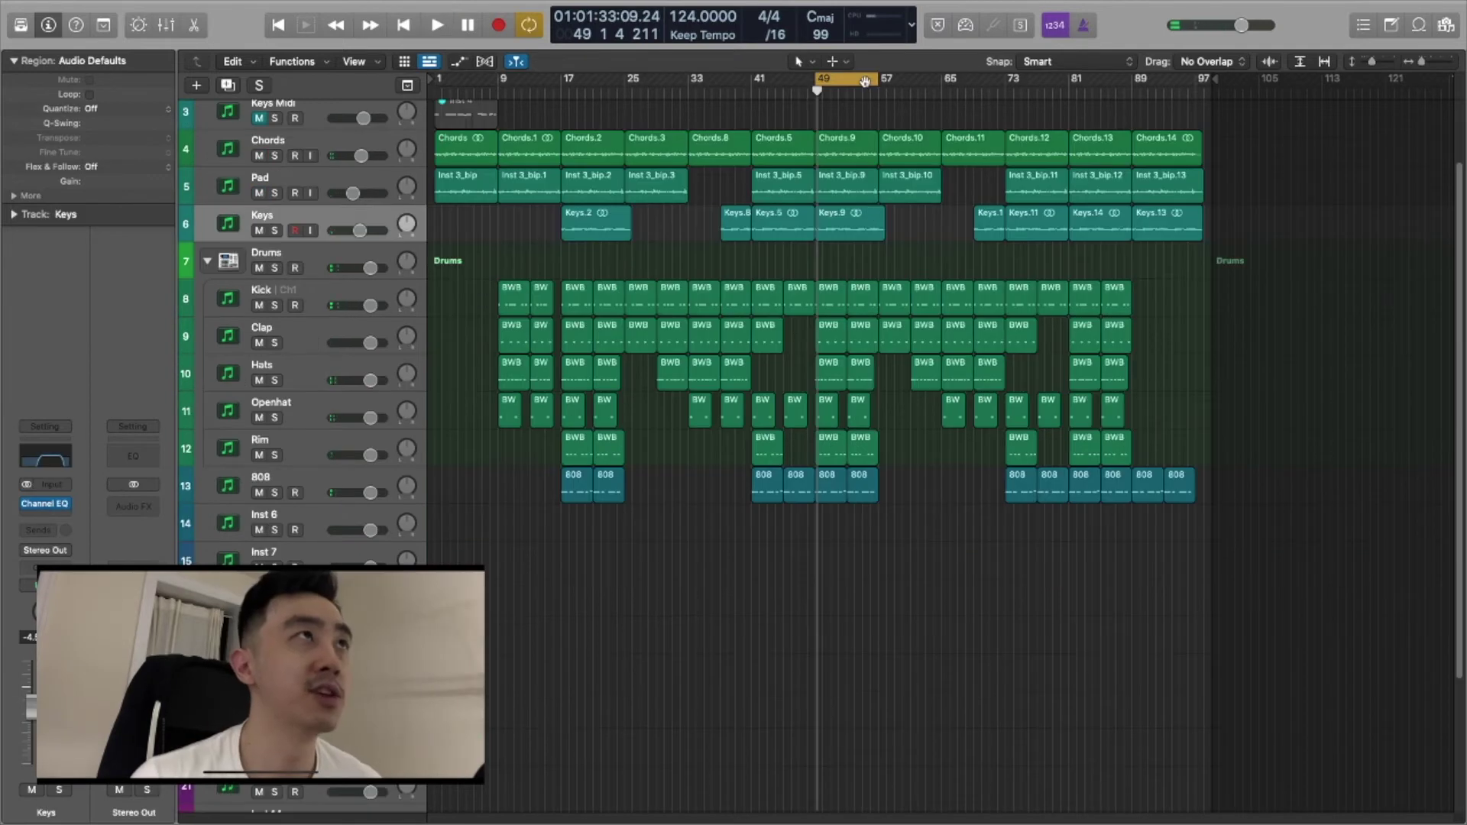
click(864, 81)
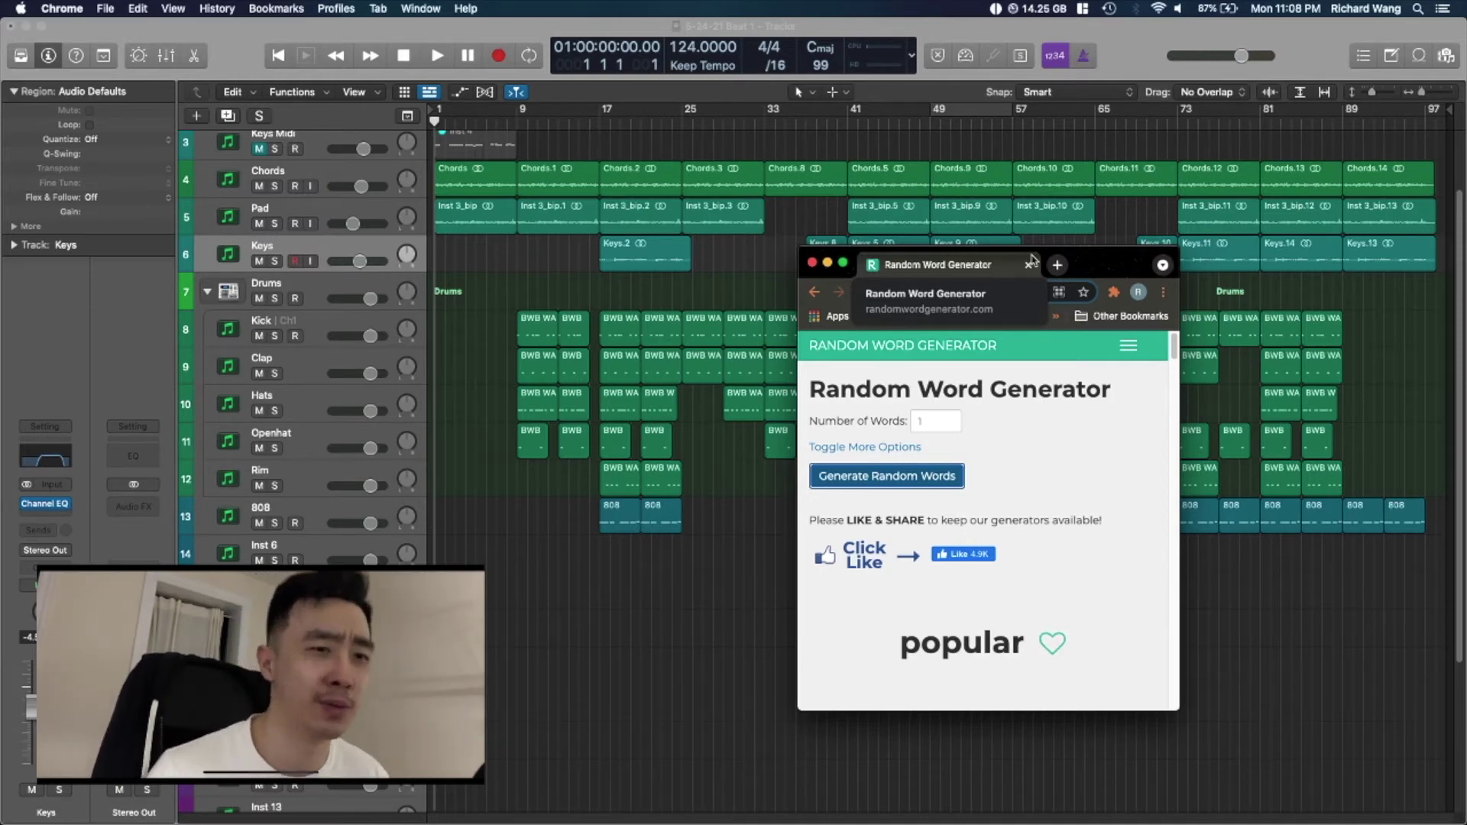
Step: Switch to the Random Word Generator page in Chrome and position its window over the middle of the arrangement during playback
drag(989, 274, 835, 319)
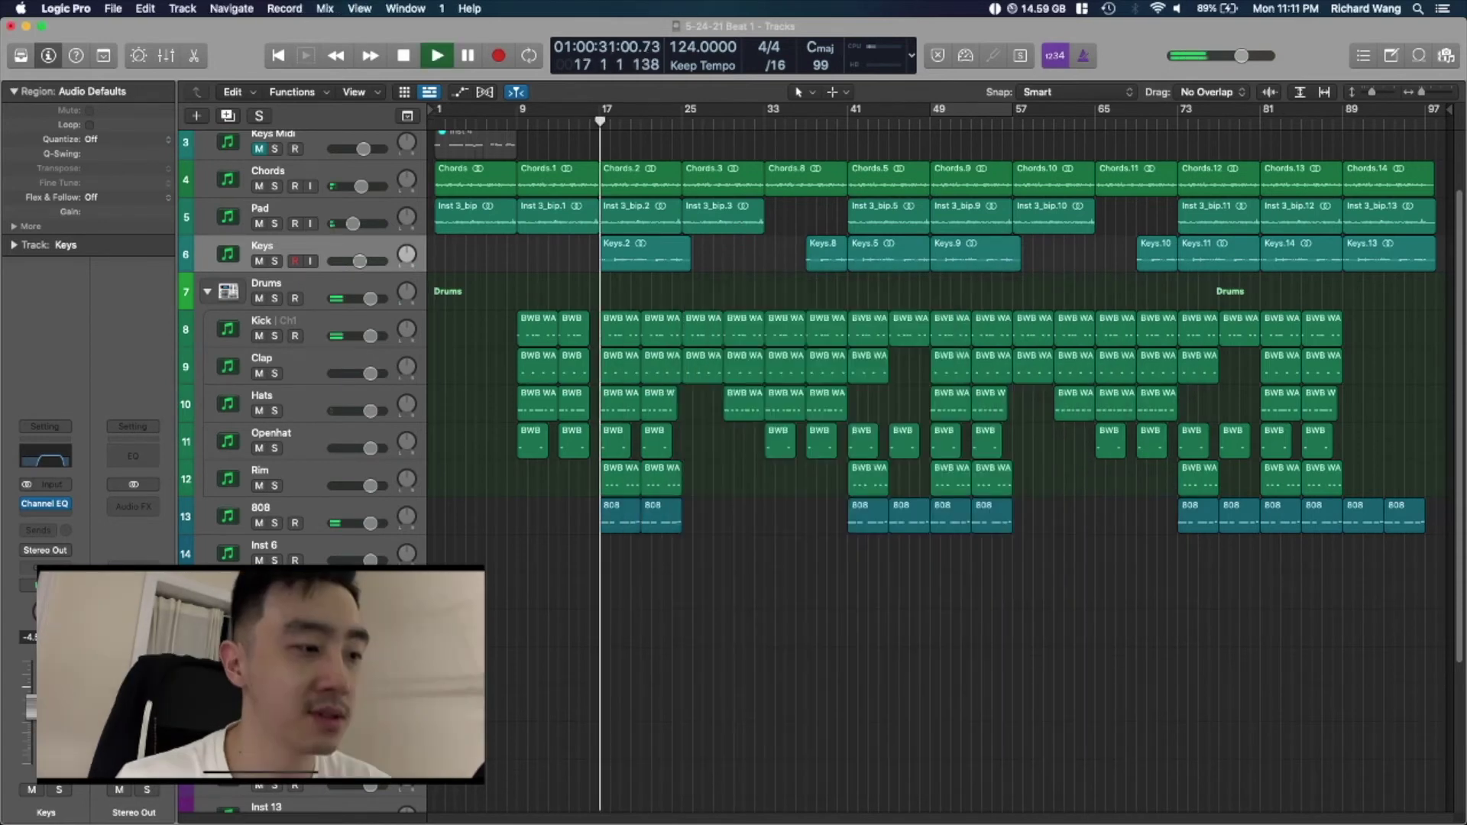
key(super+Tab)
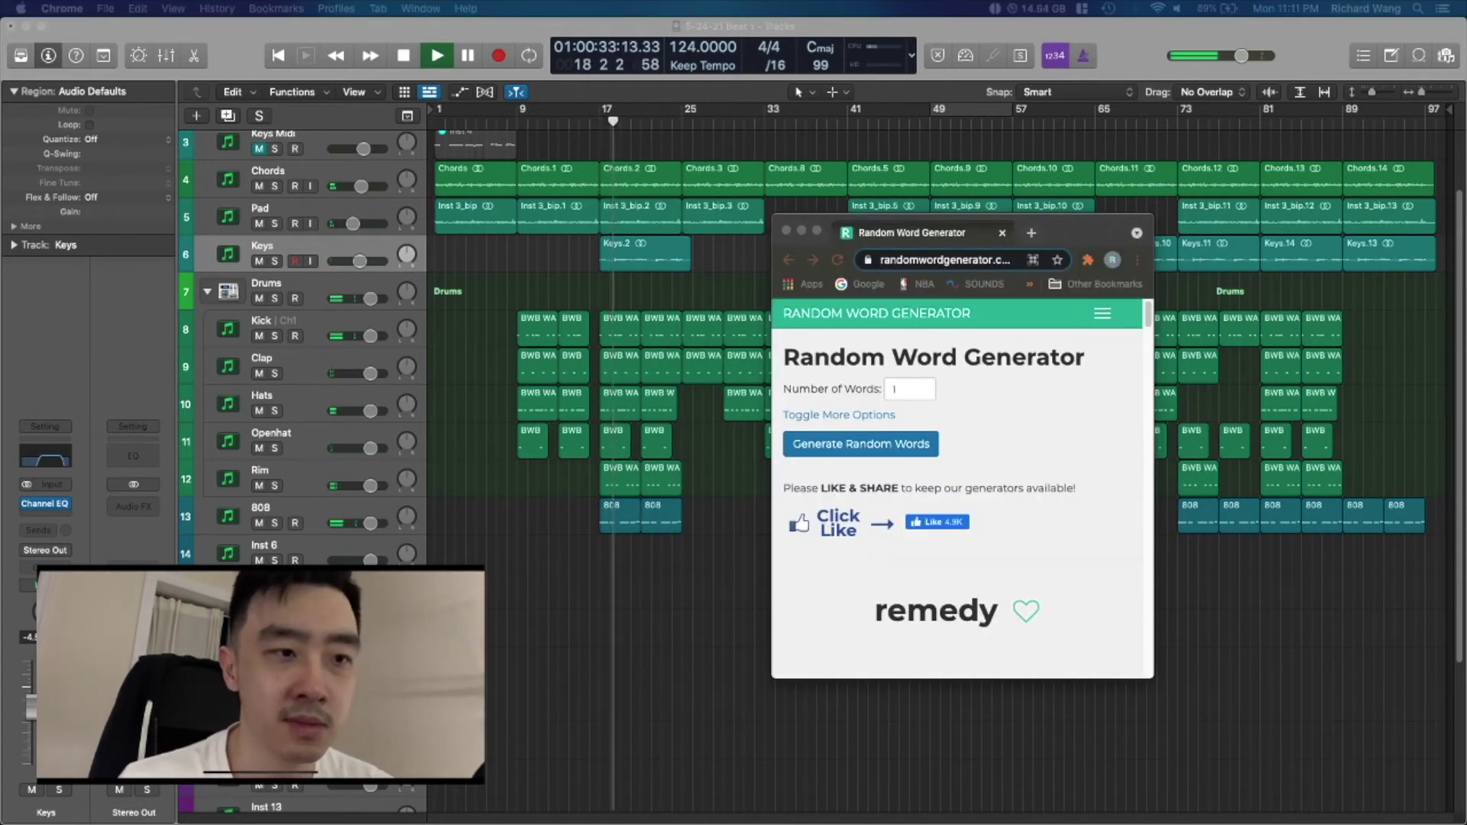
drag(1072, 239, 1052, 245)
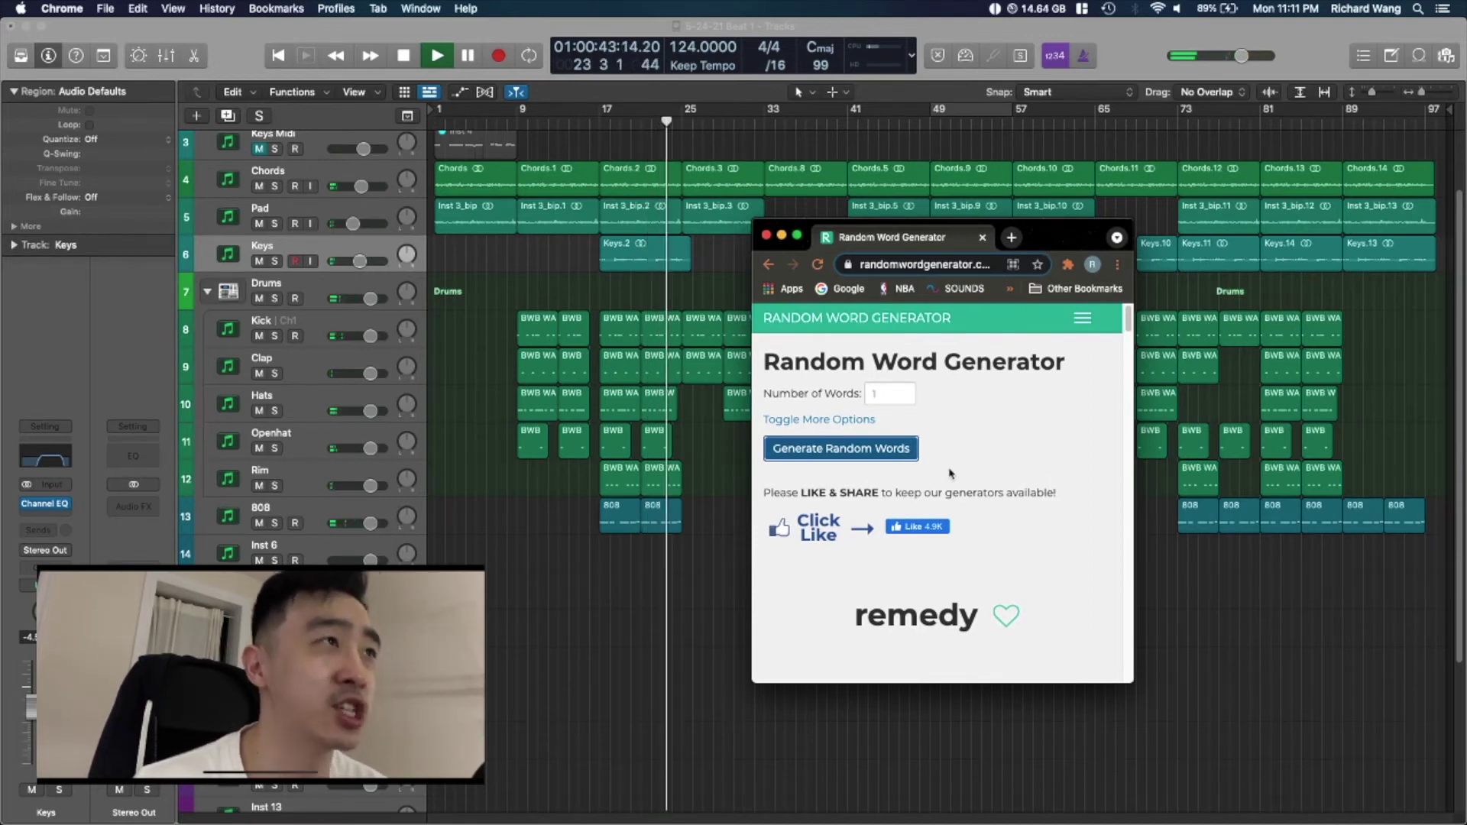
Step: Generate fifteen new random words, one at a time at intervals, while the beat keeps playing
key(Return)
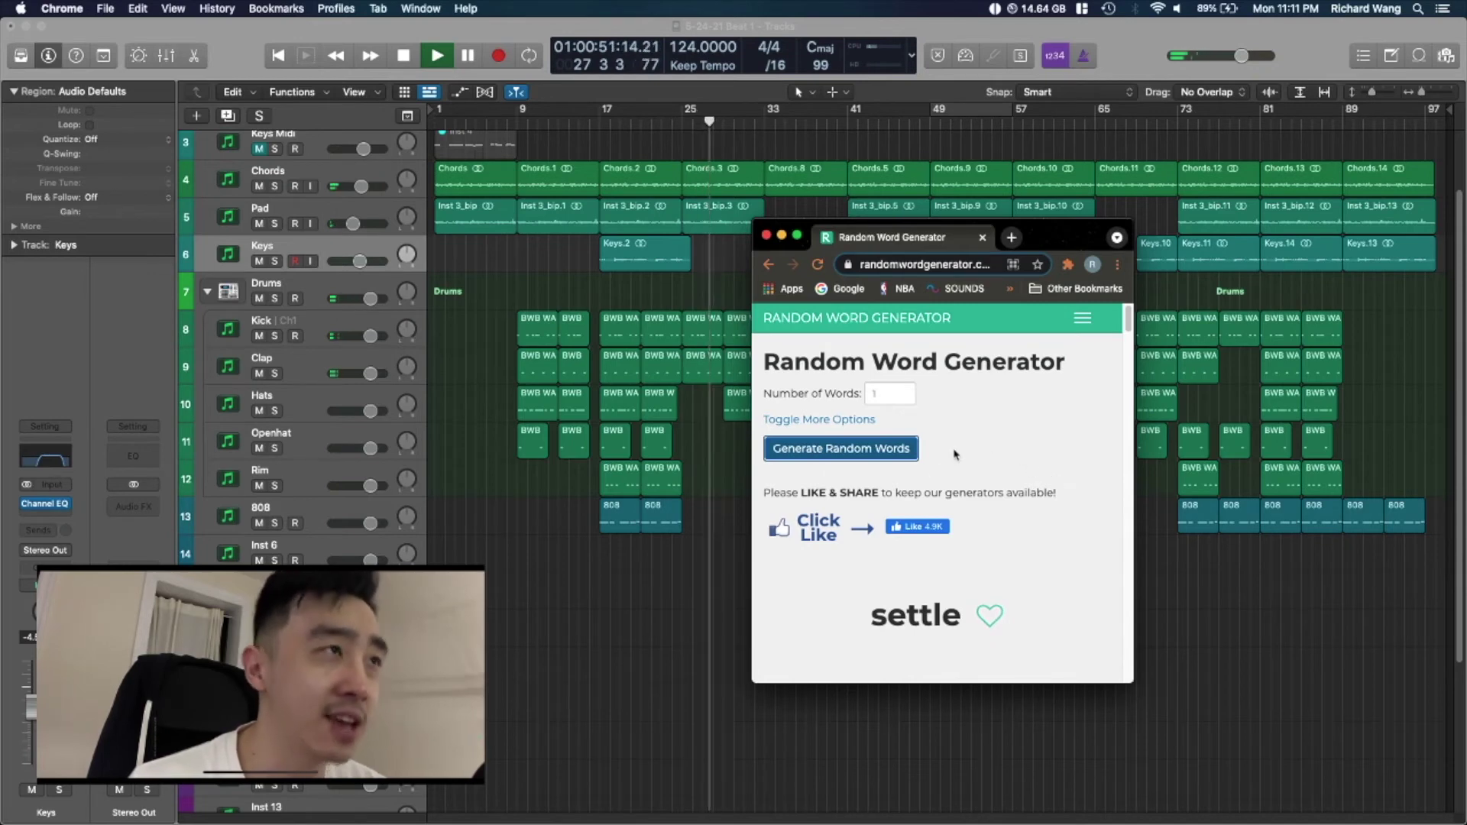
click(900, 456)
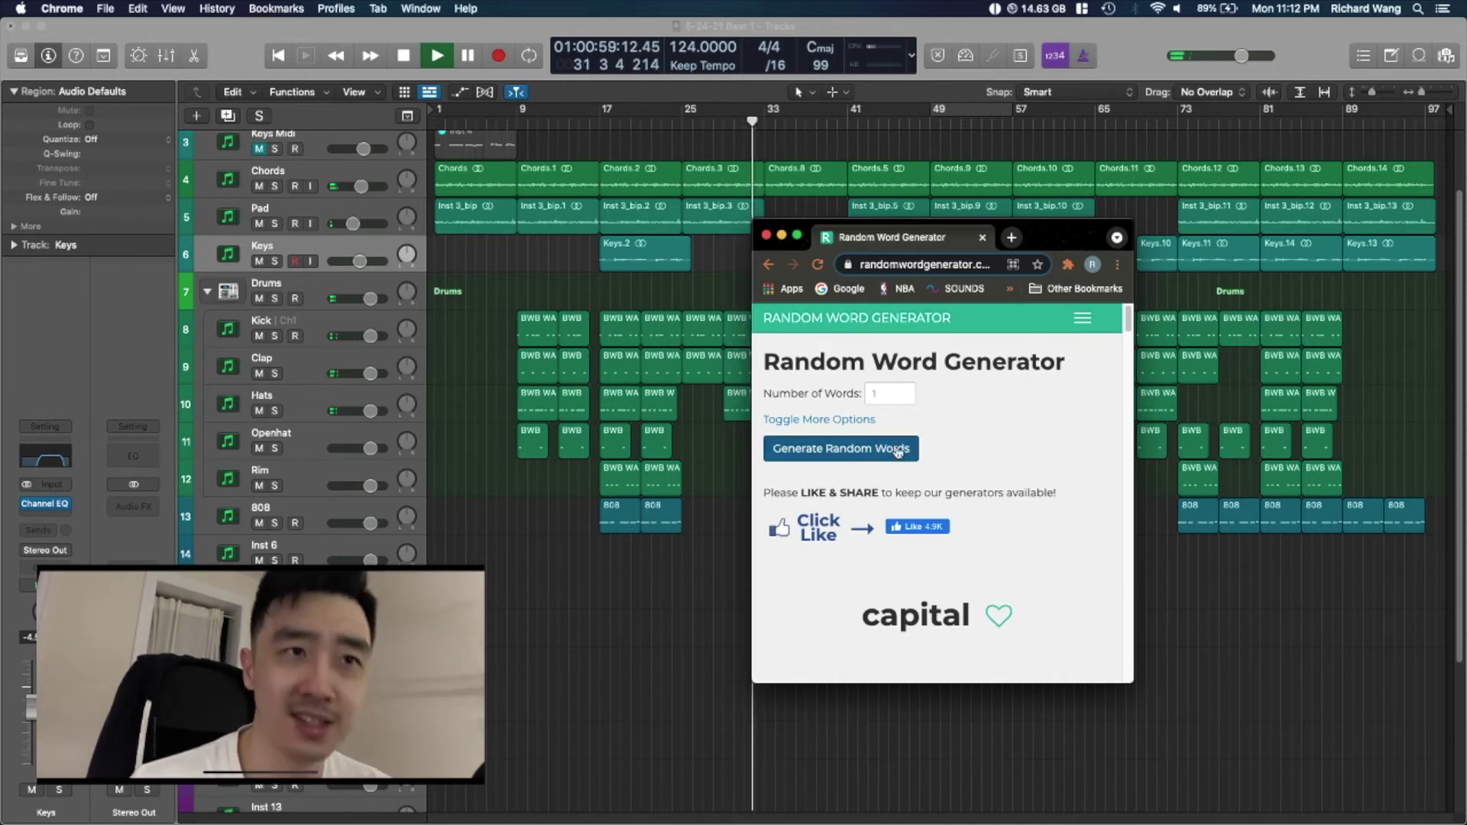
click(863, 449)
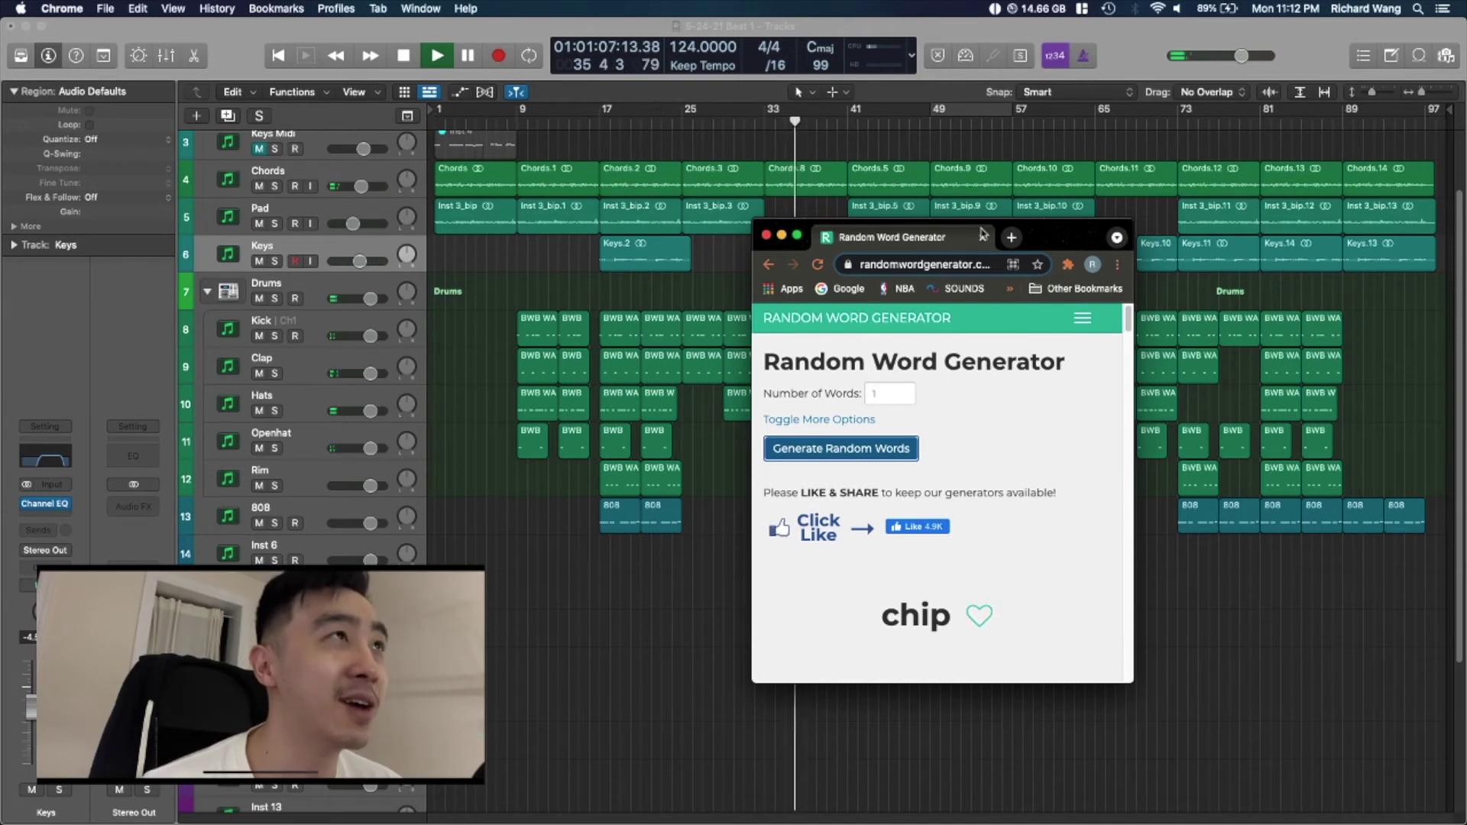
click(897, 452)
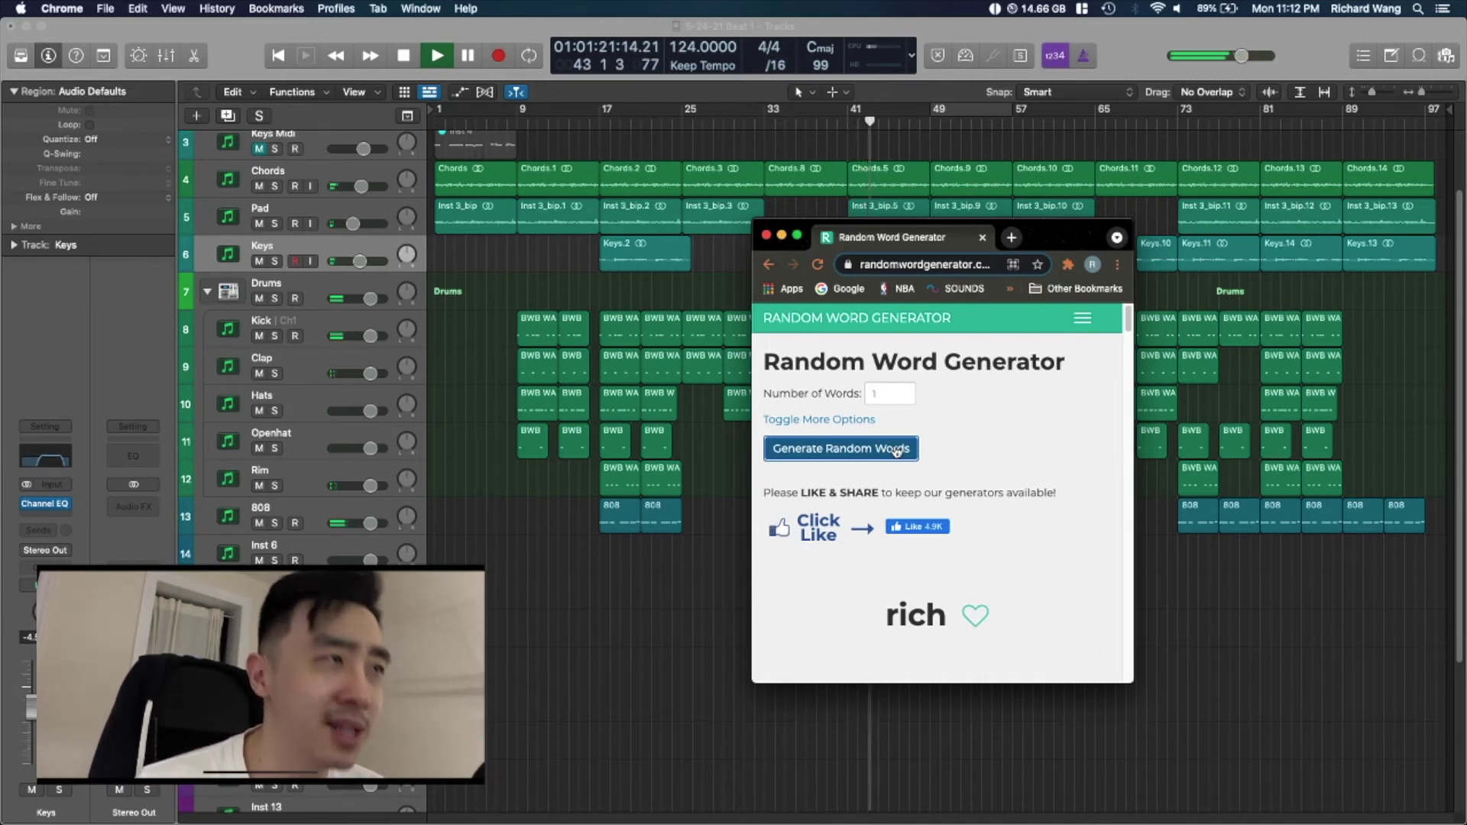
click(897, 451)
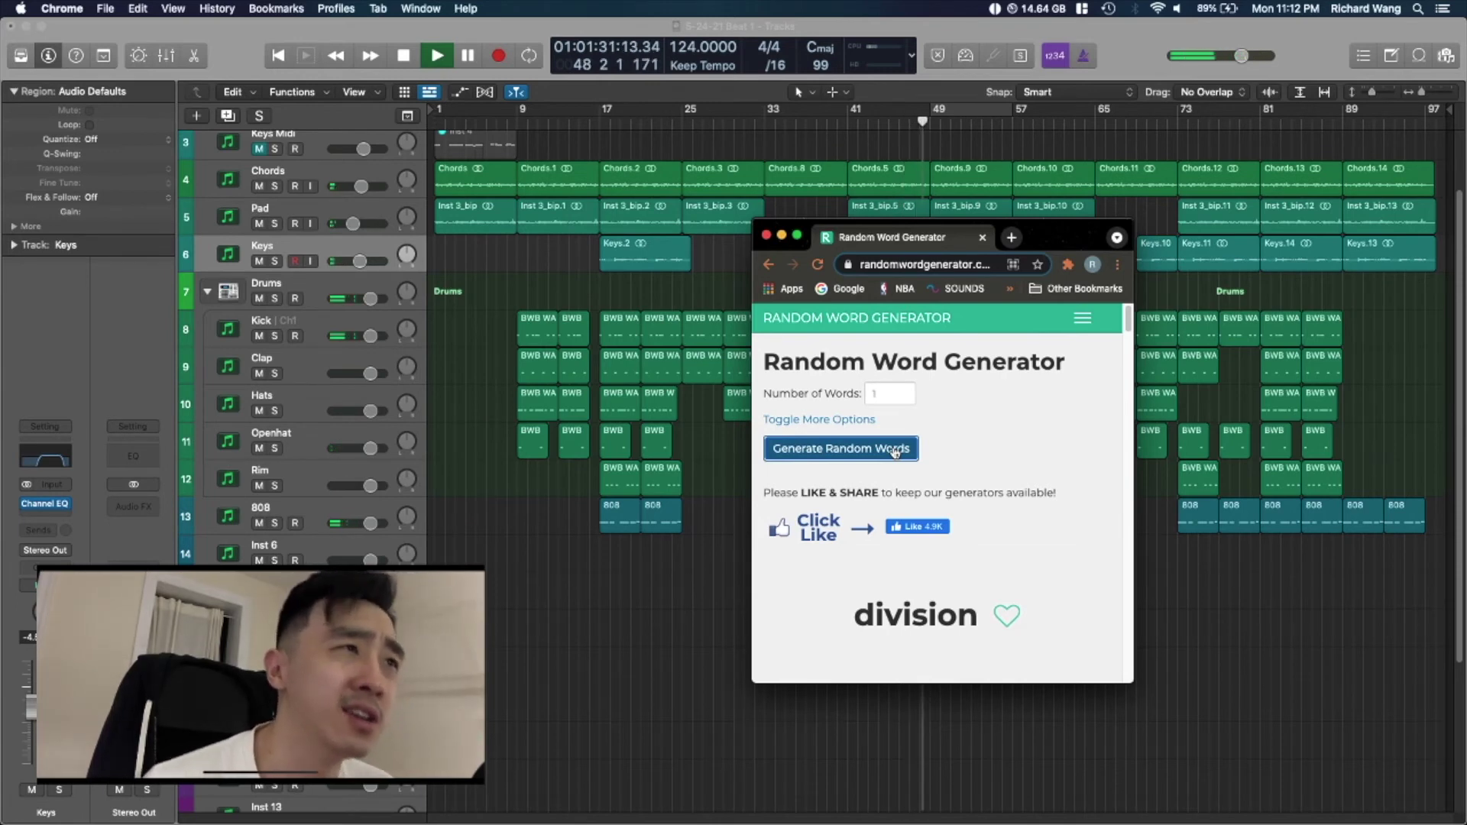
click(894, 452)
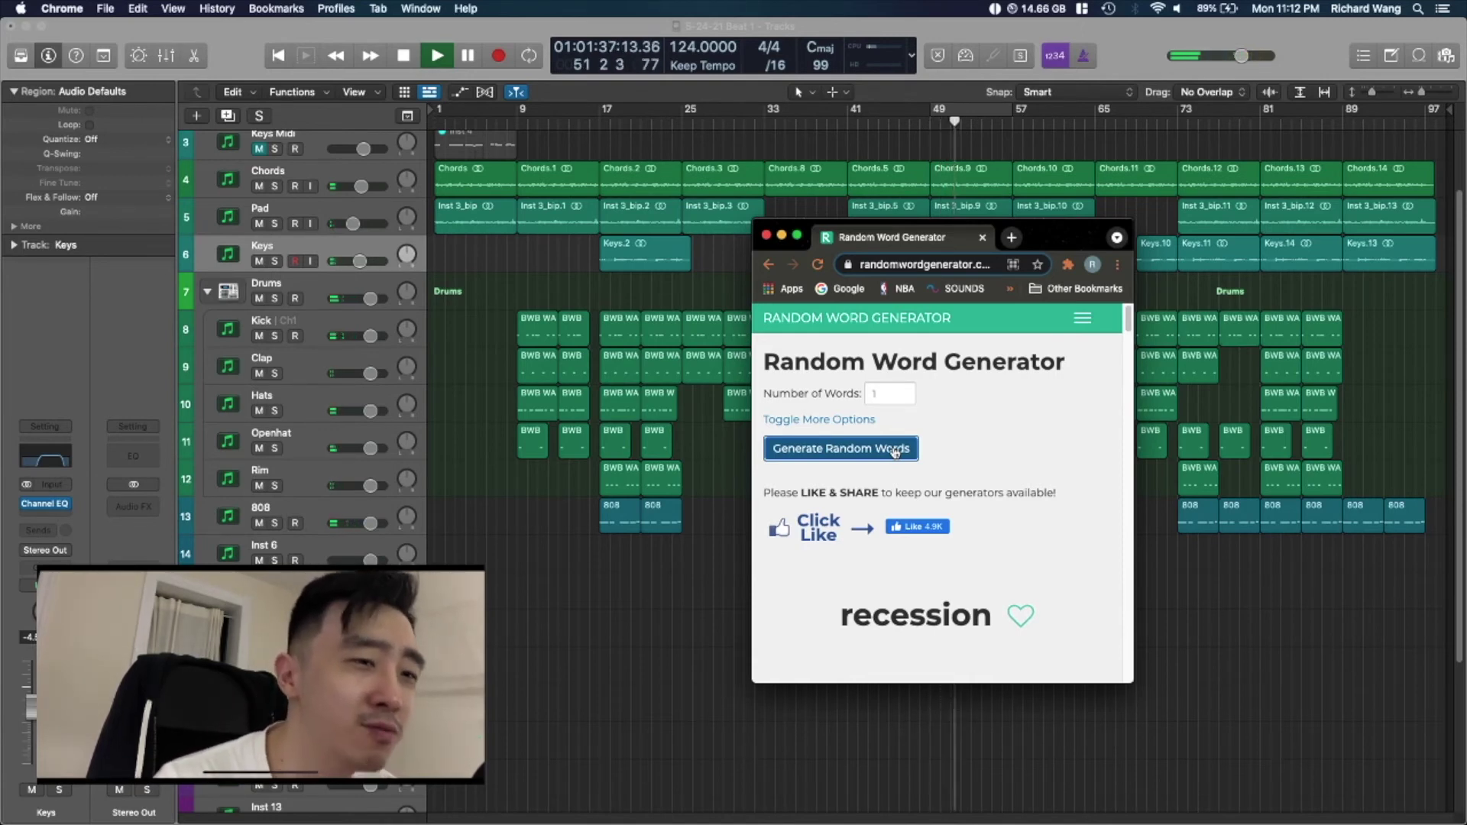
click(895, 451)
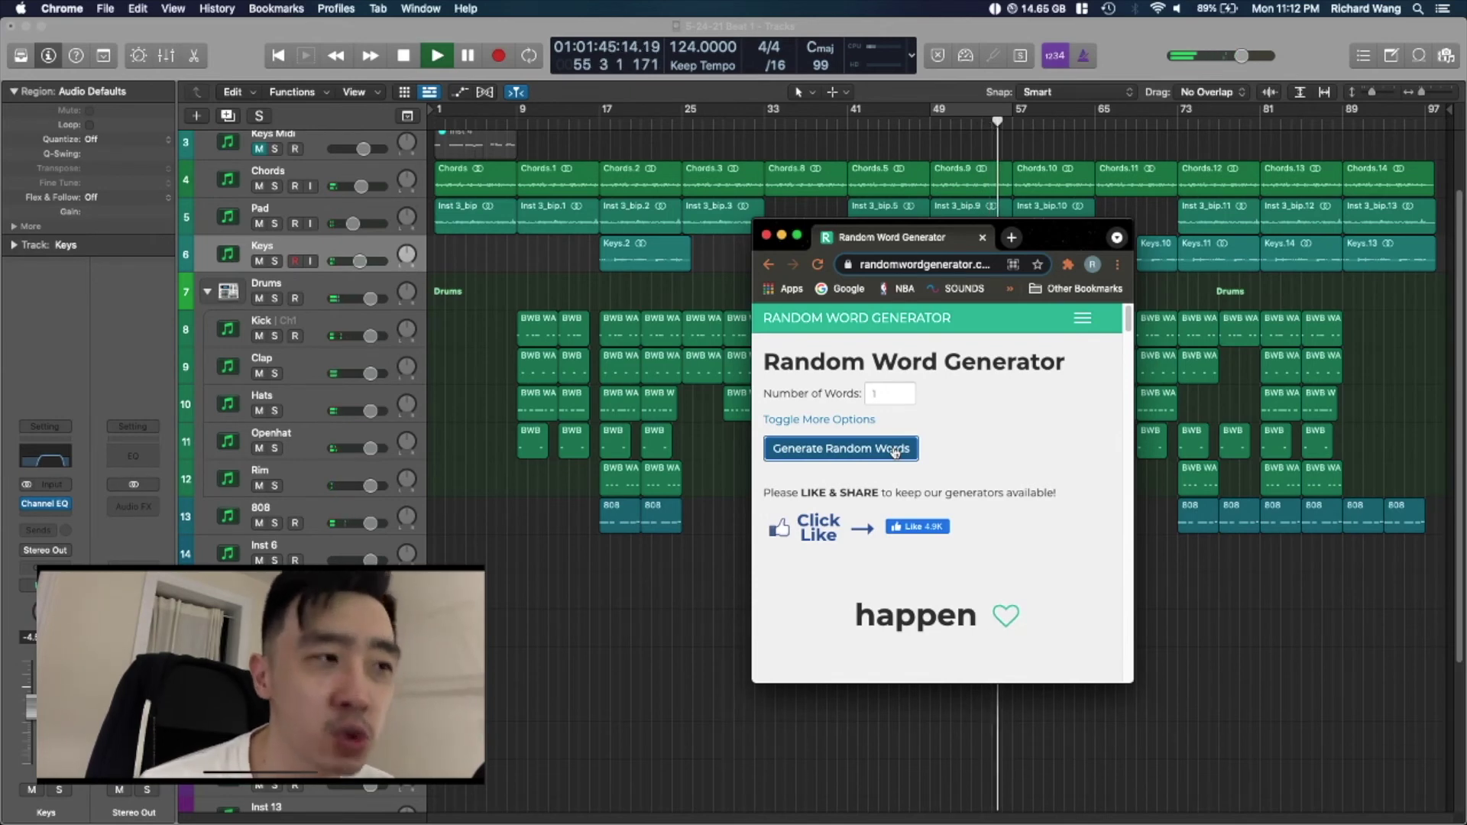
click(895, 451)
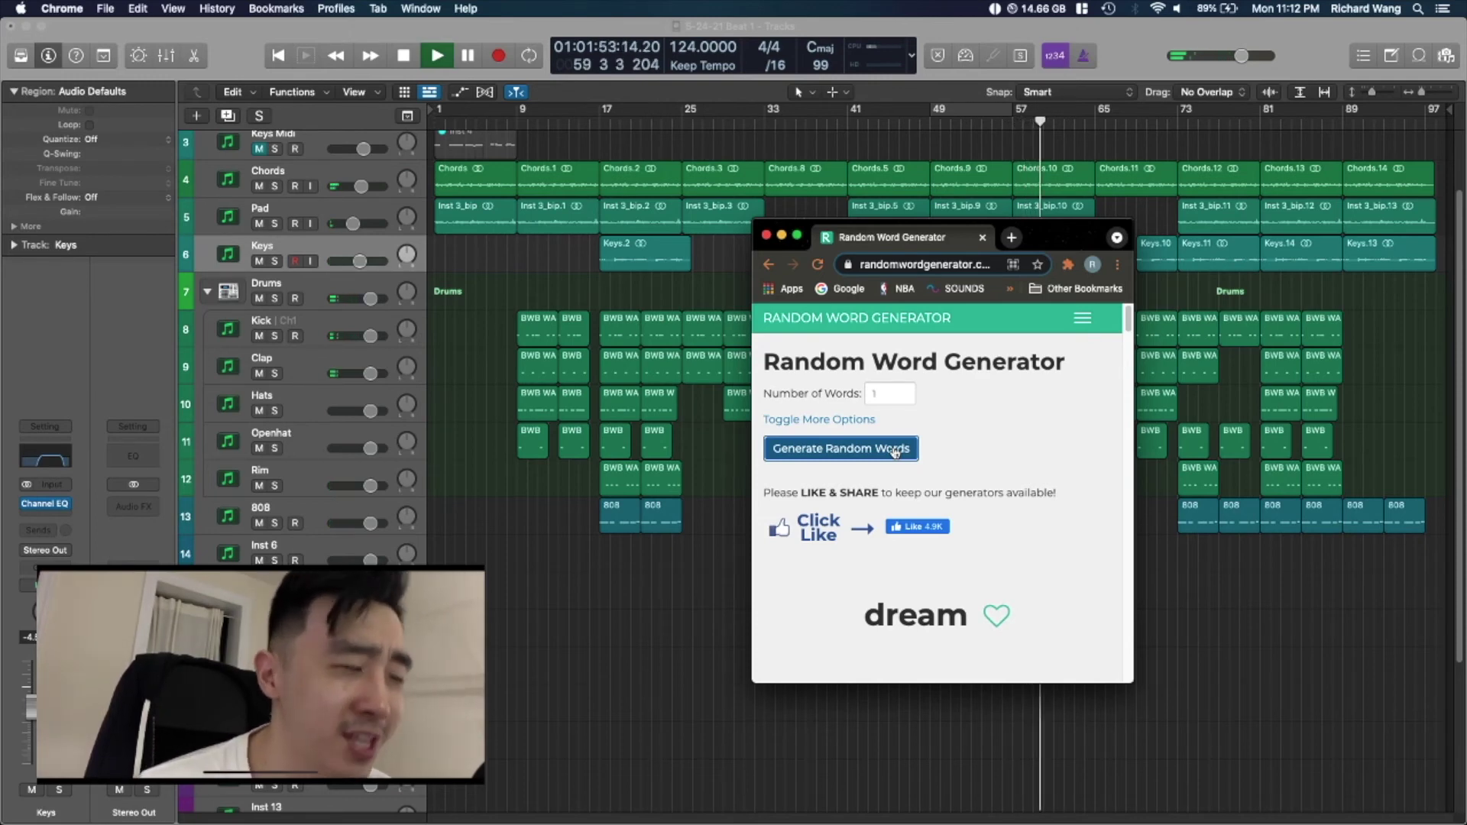
click(894, 452)
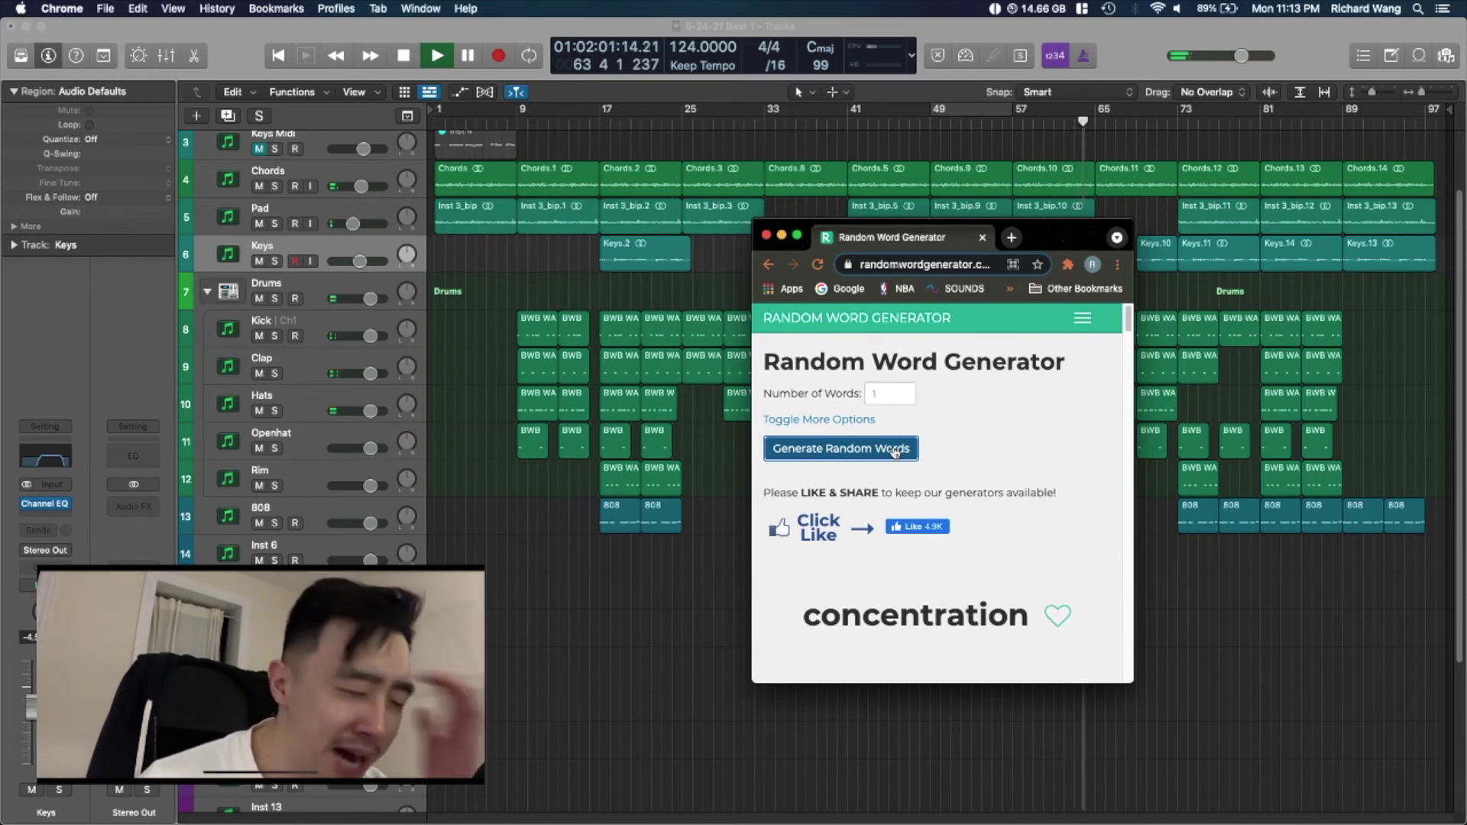
click(895, 452)
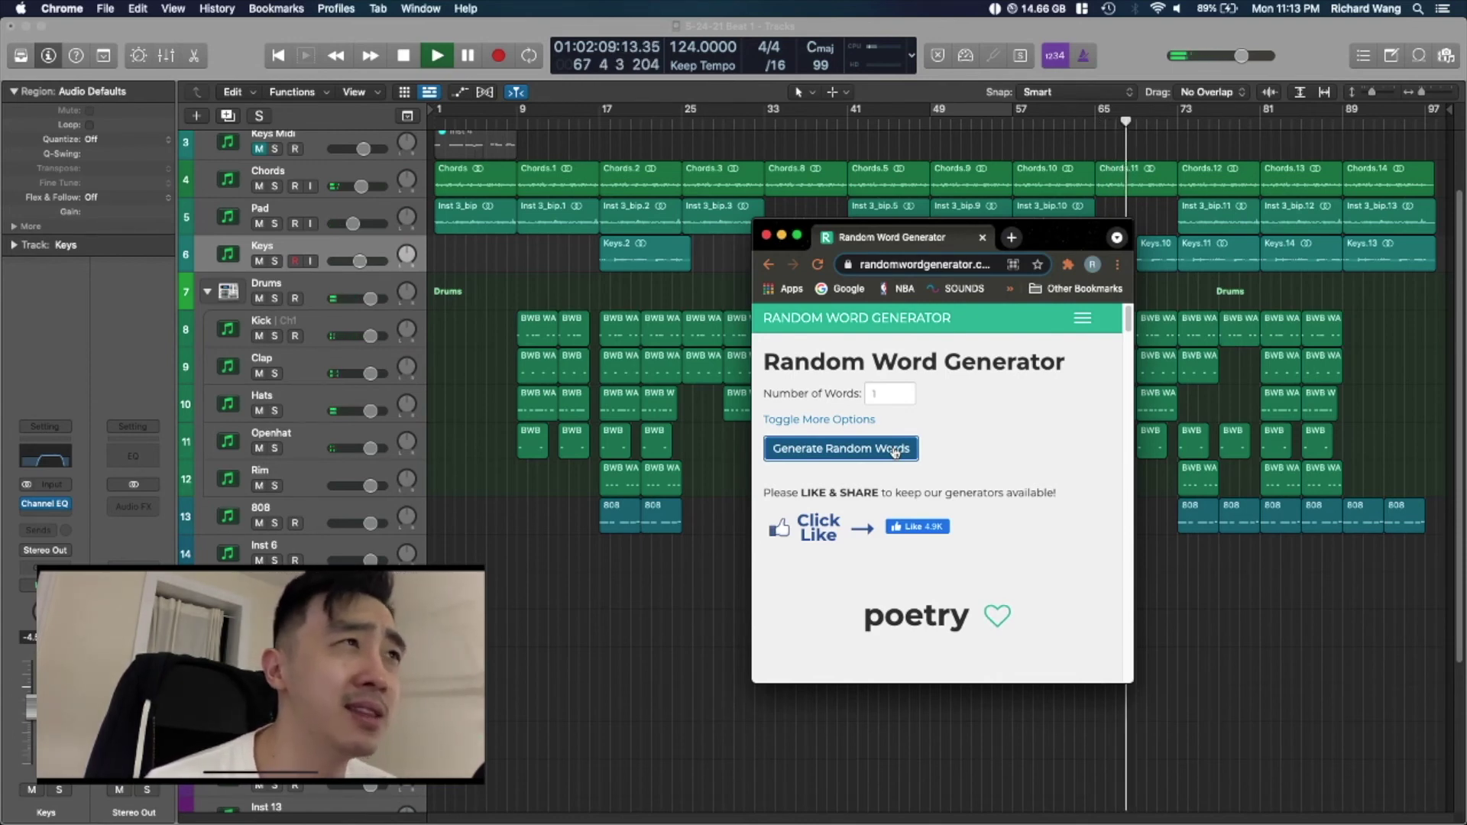
click(895, 452)
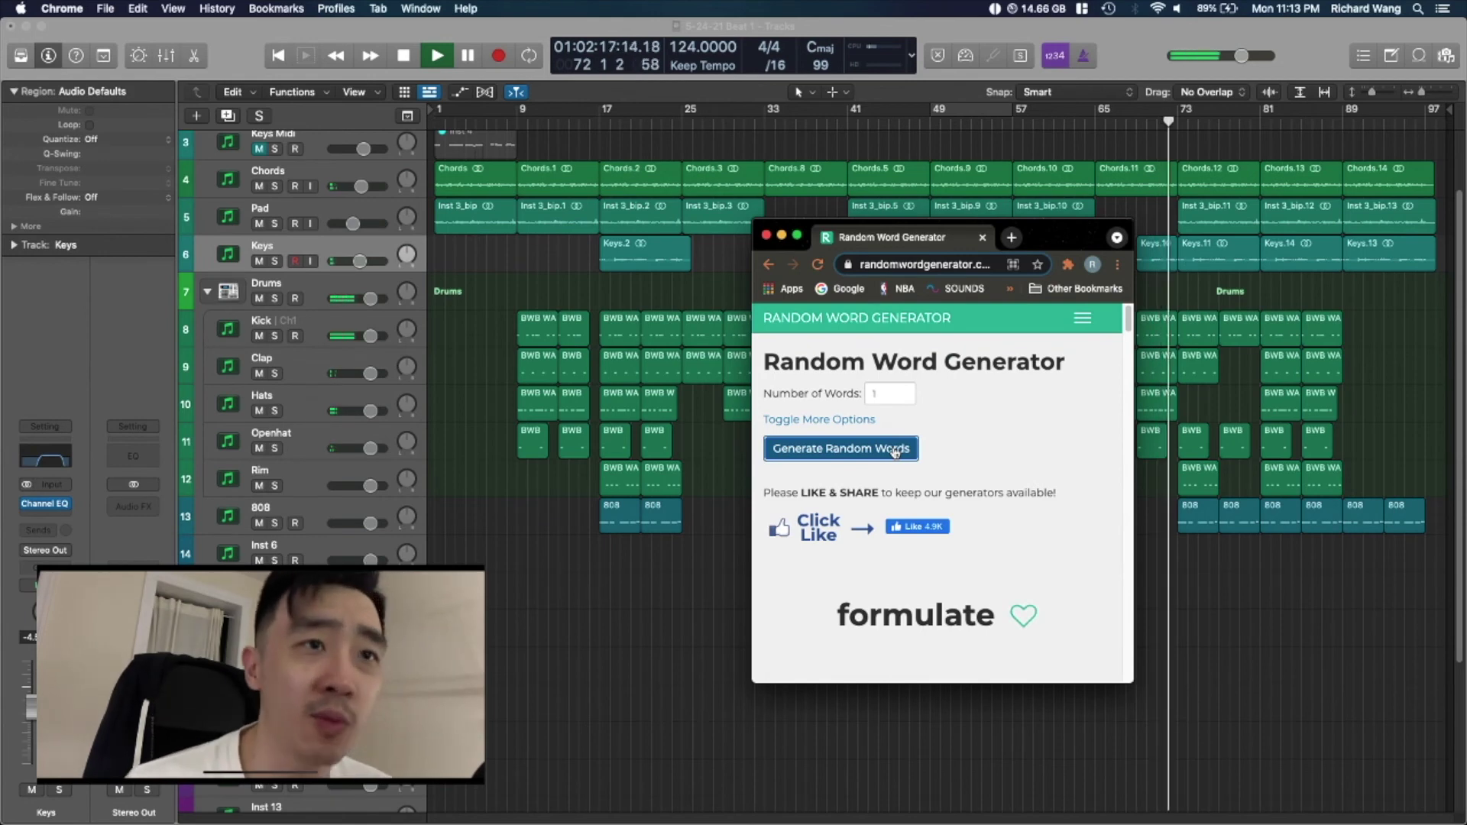
click(895, 453)
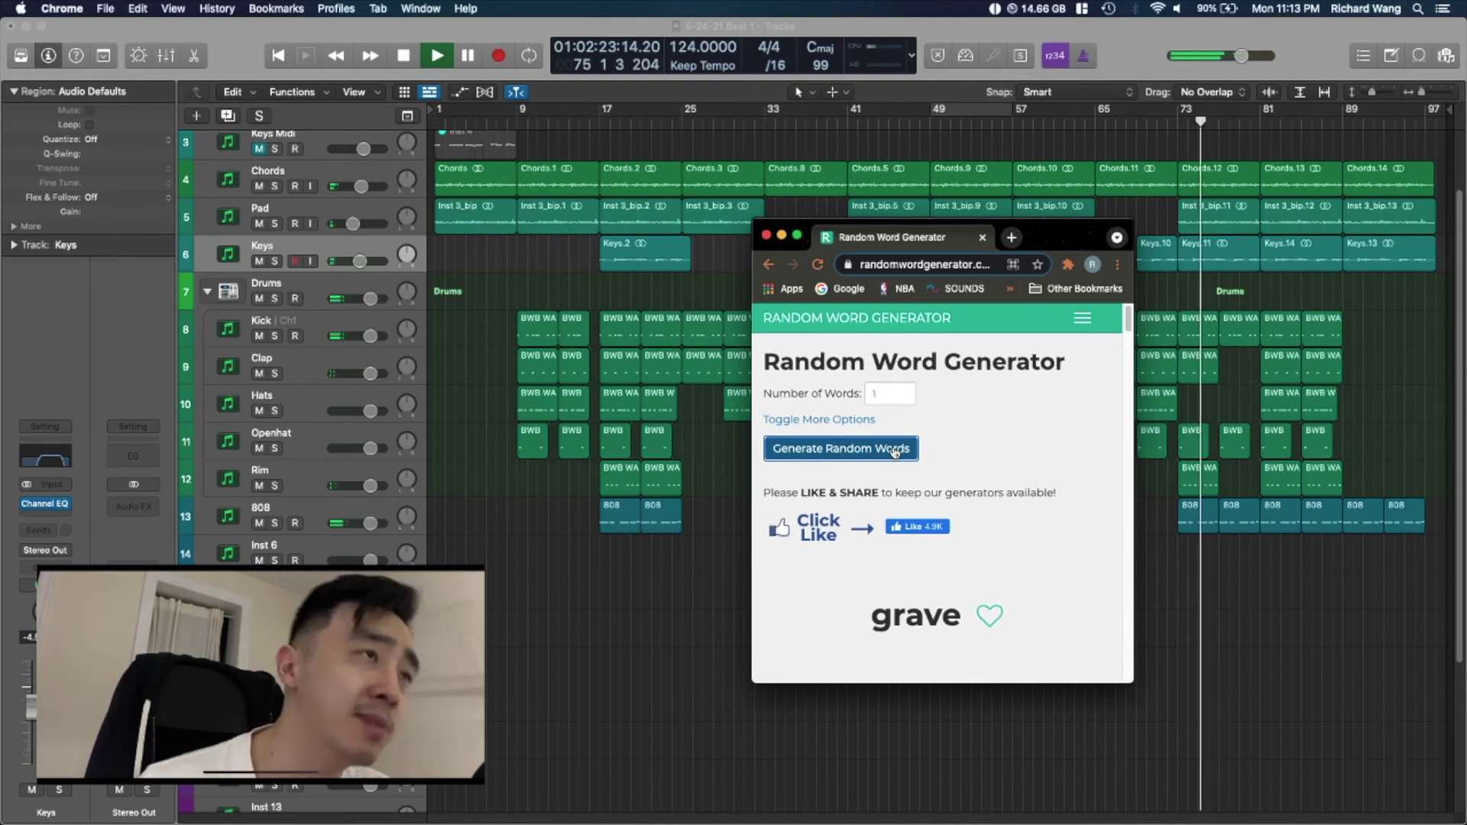
click(895, 452)
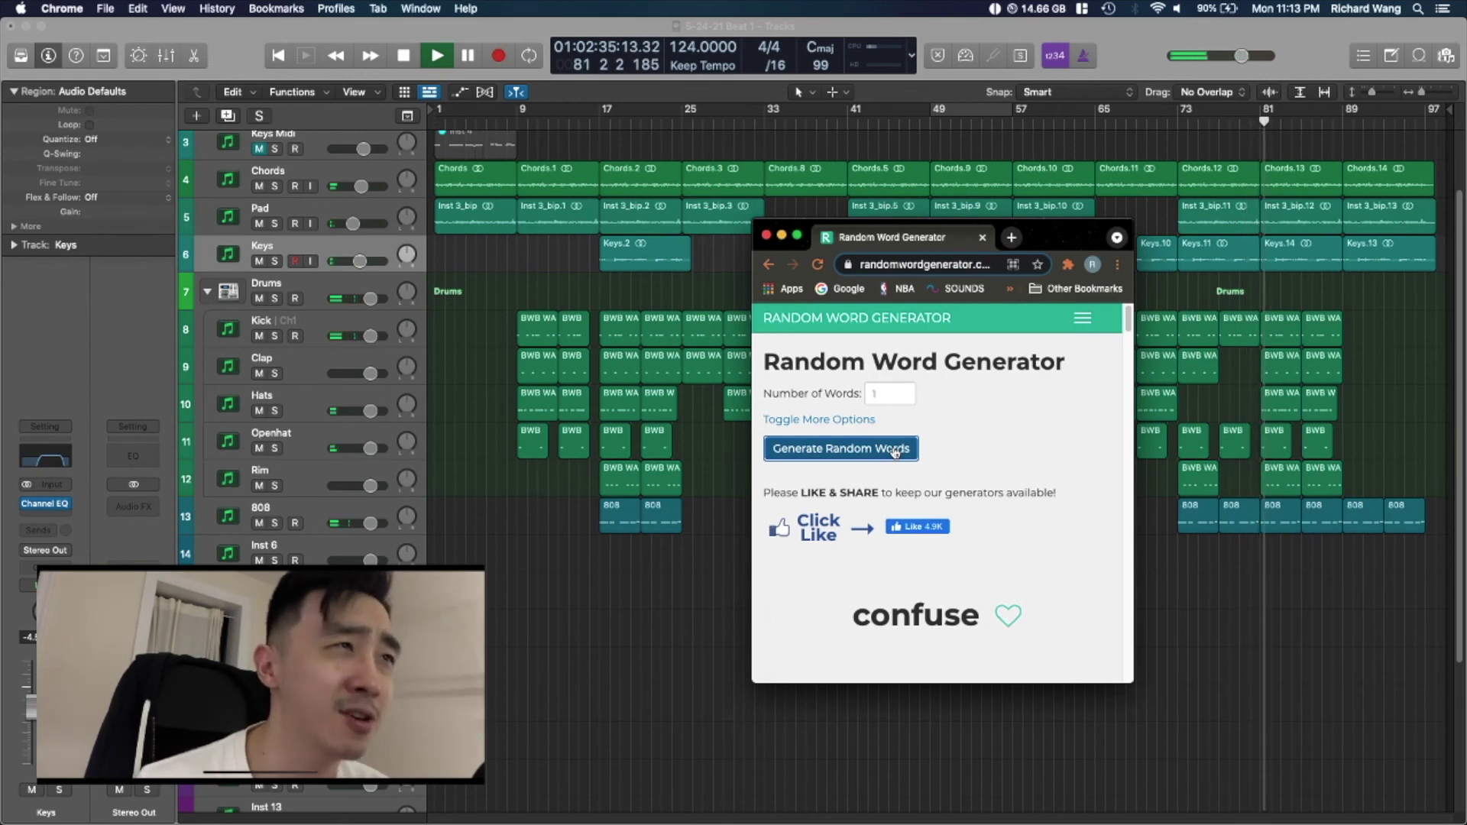
click(895, 450)
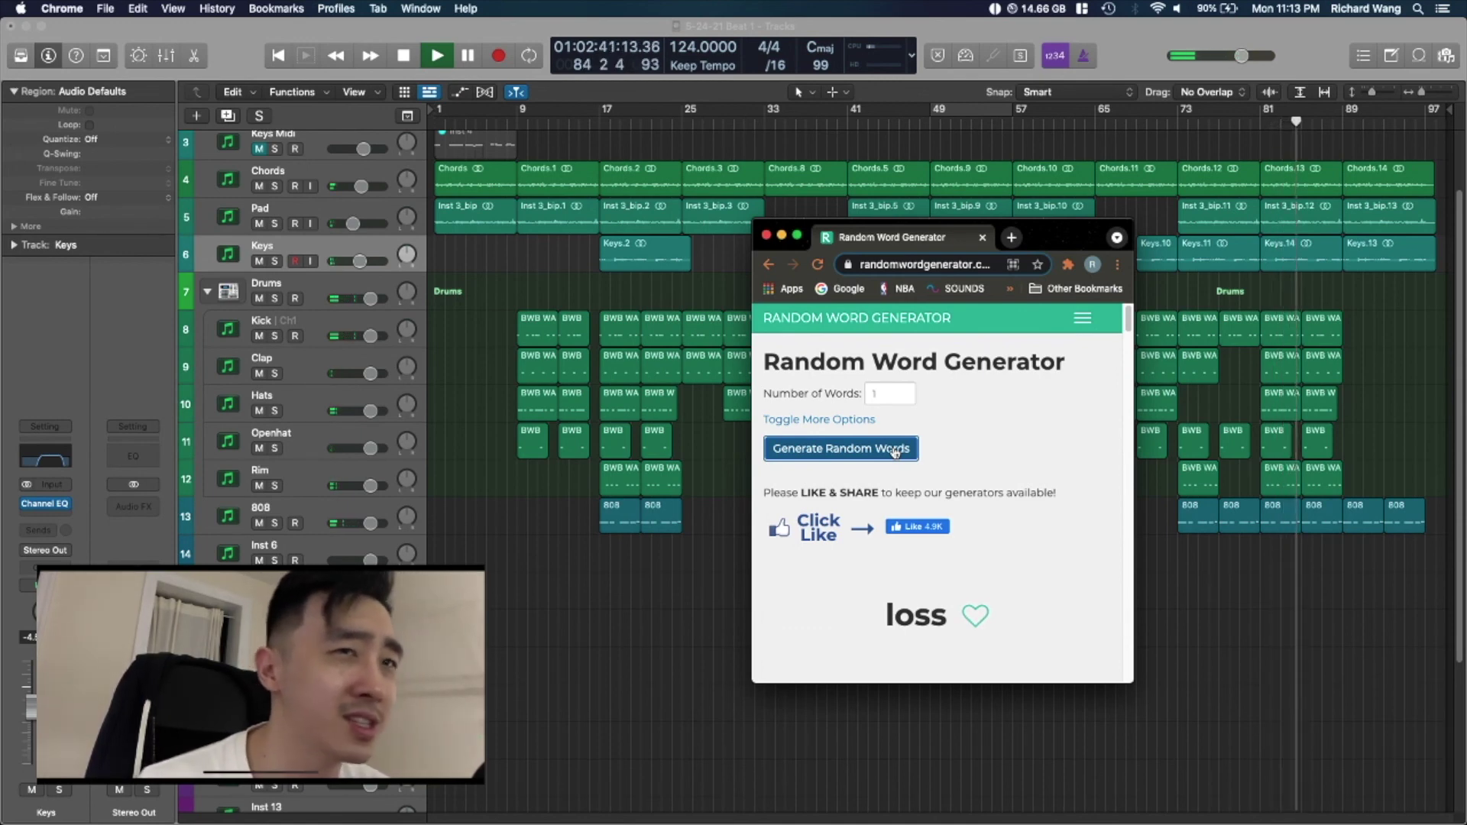
click(896, 450)
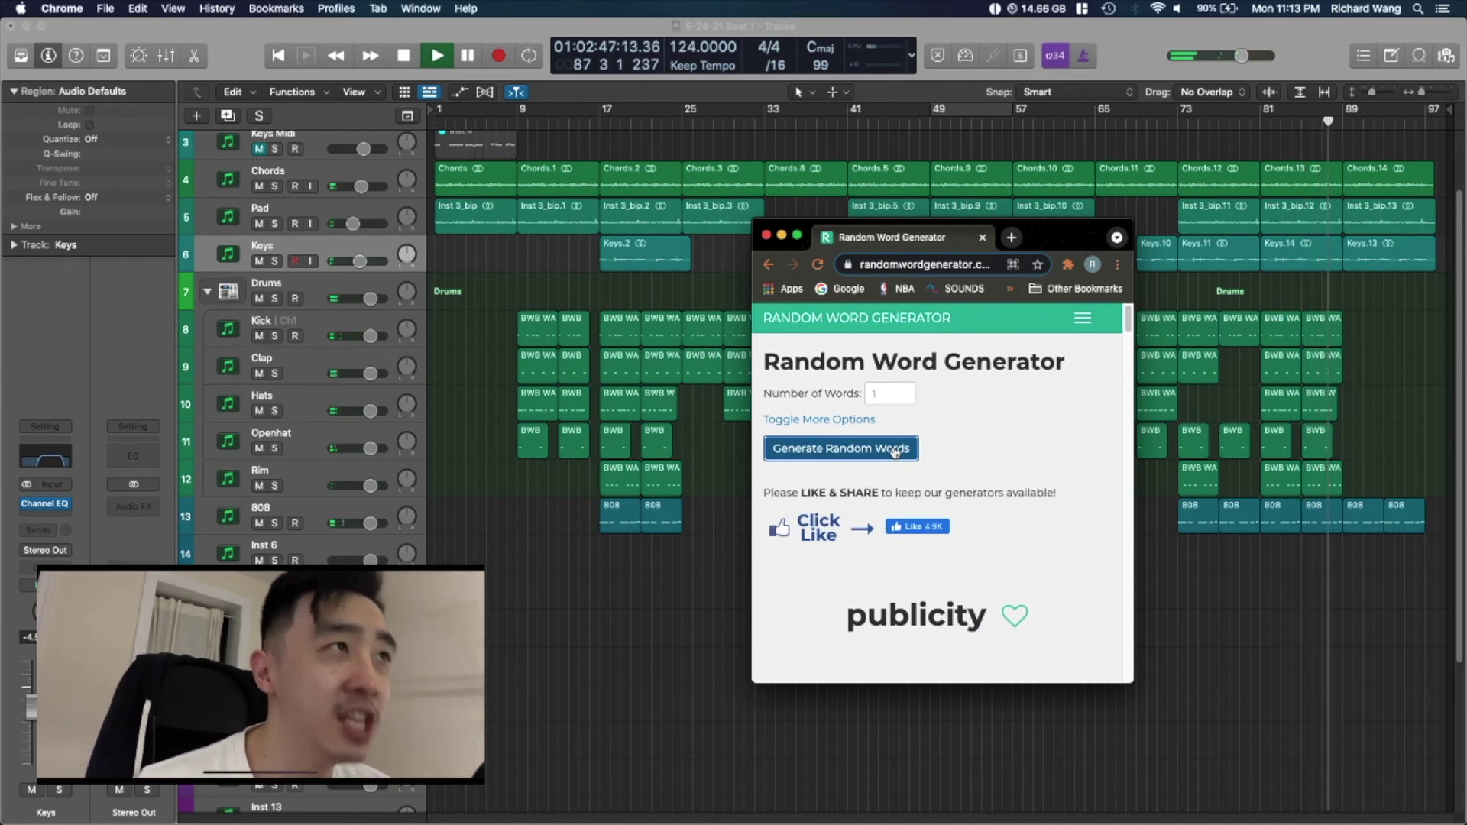
Step: Generate two more random words with the generator window shifted along the arrangement, and close that window
drag(962, 238, 850, 220)
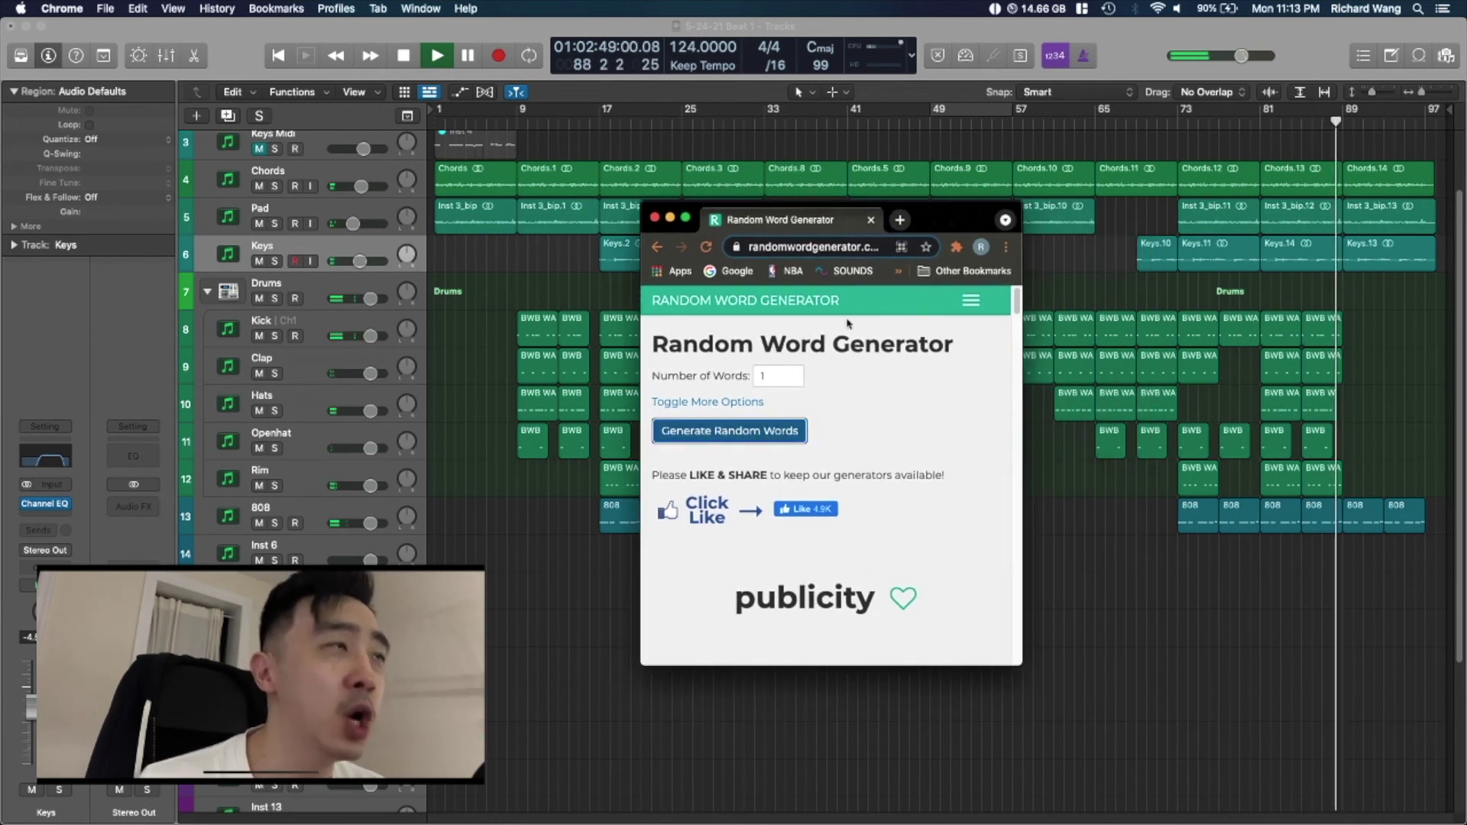
click(705, 433)
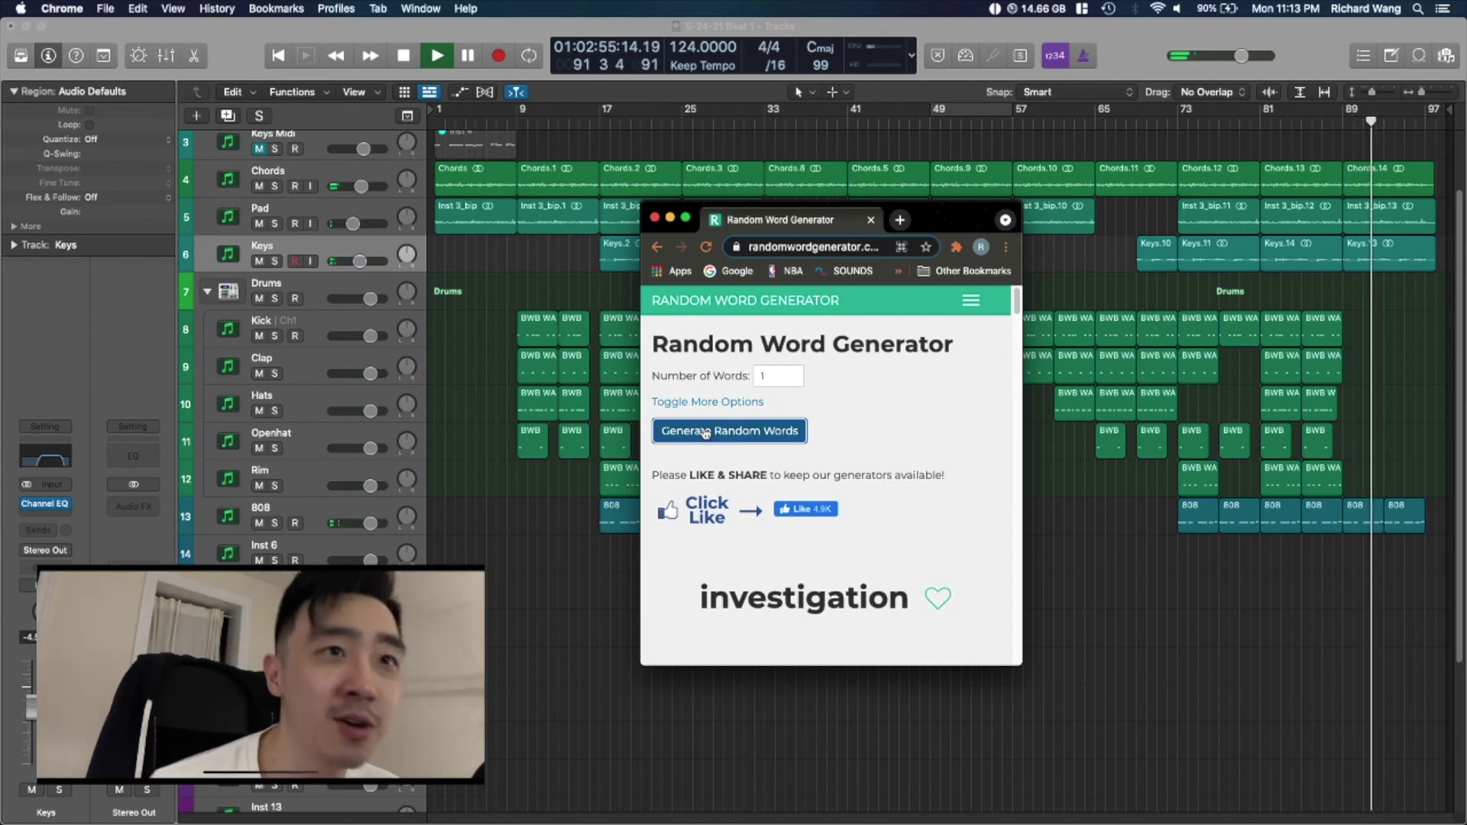
click(704, 432)
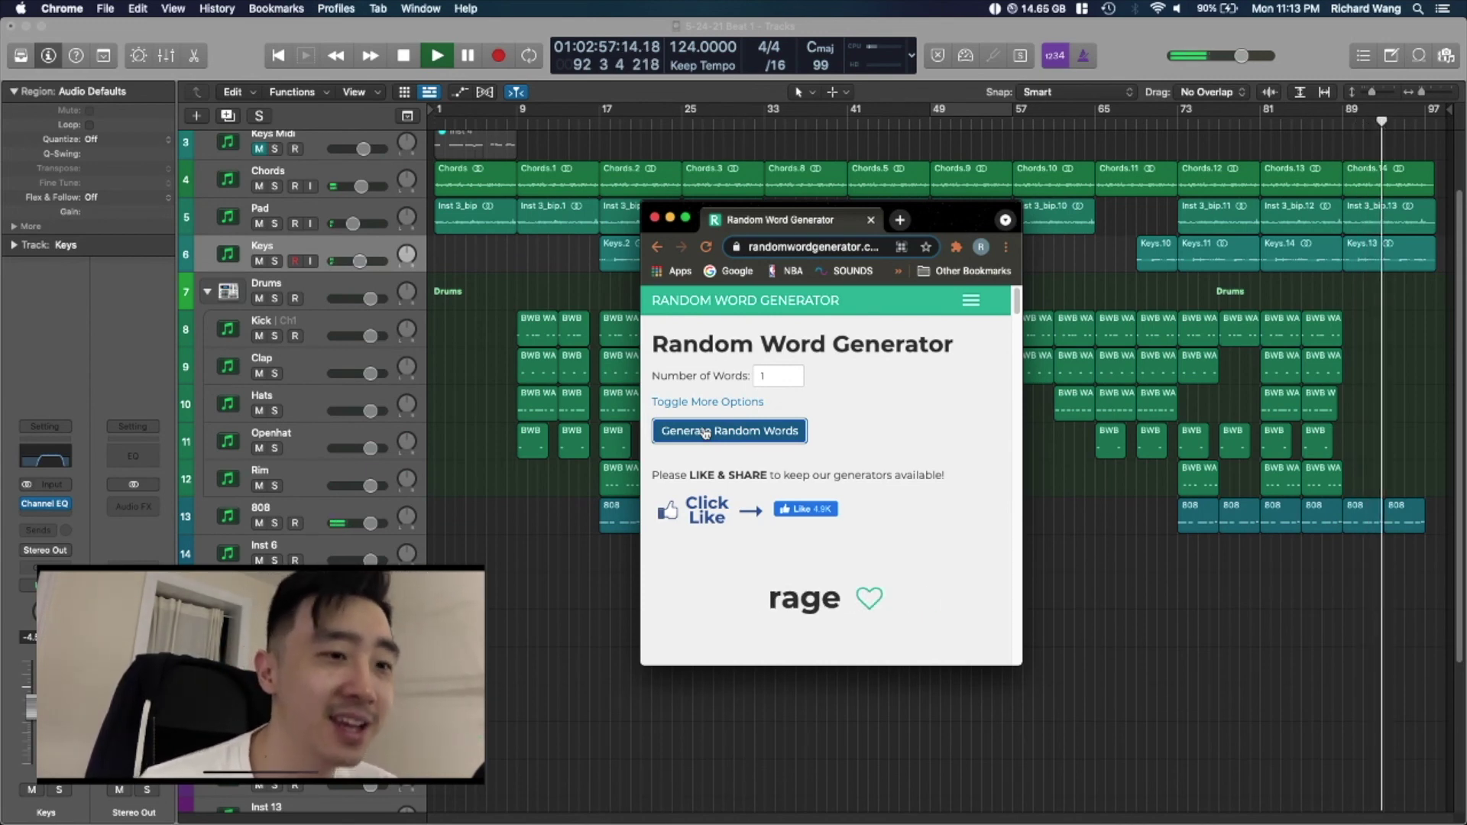
click(654, 217)
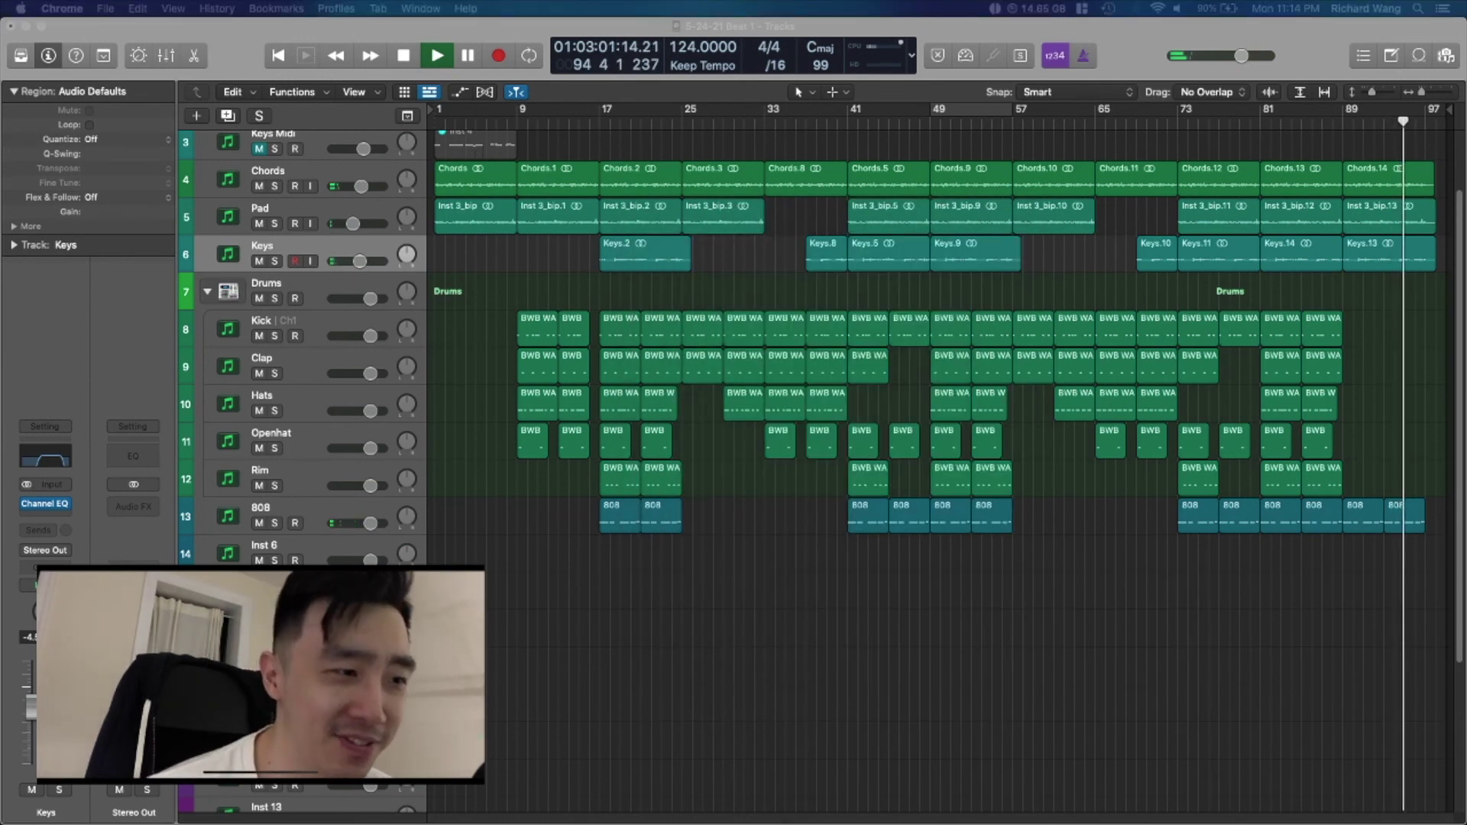